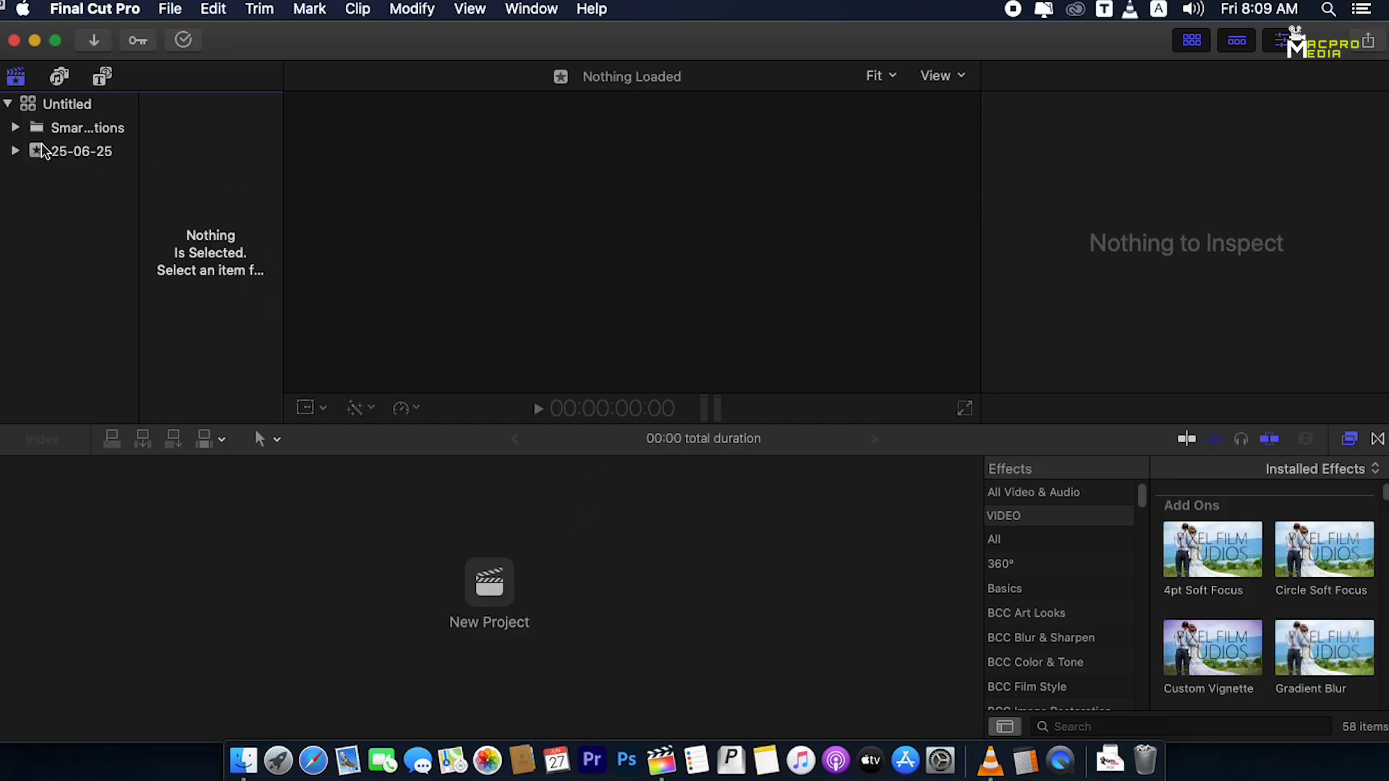
Start a new library and browse its save location to 2 TB work > CAPTURE WORKS > youtube channel
left_click(174, 13)
mouse_move(170, 38)
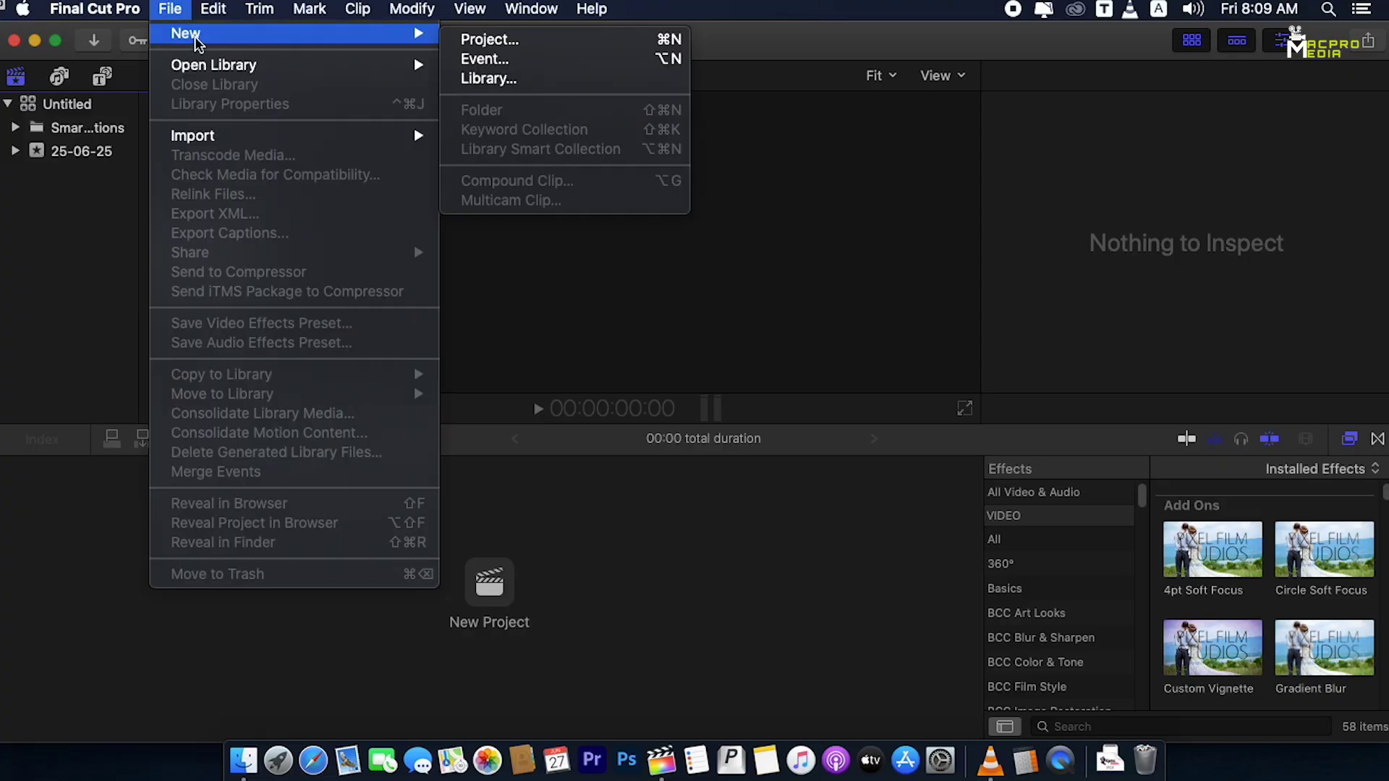
left_click(499, 80)
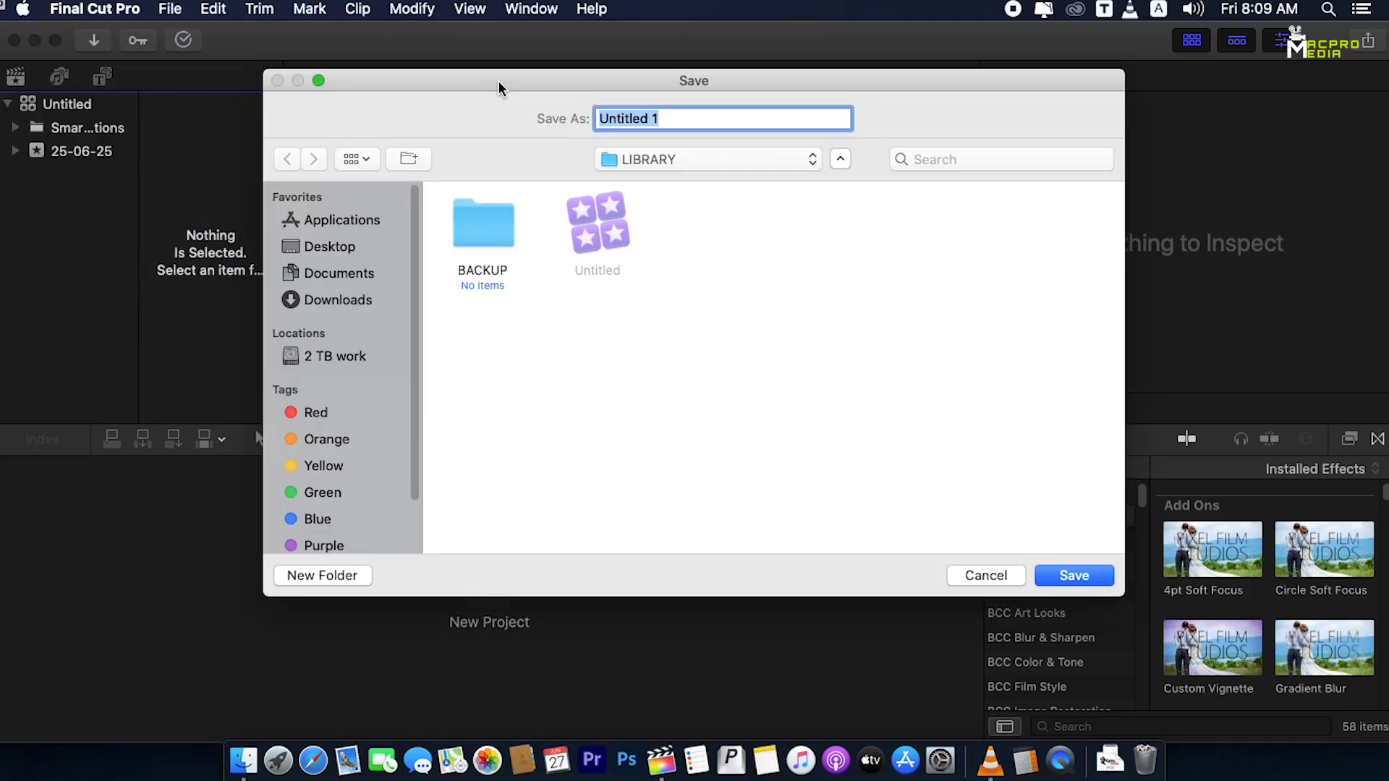
left_click(358, 356)
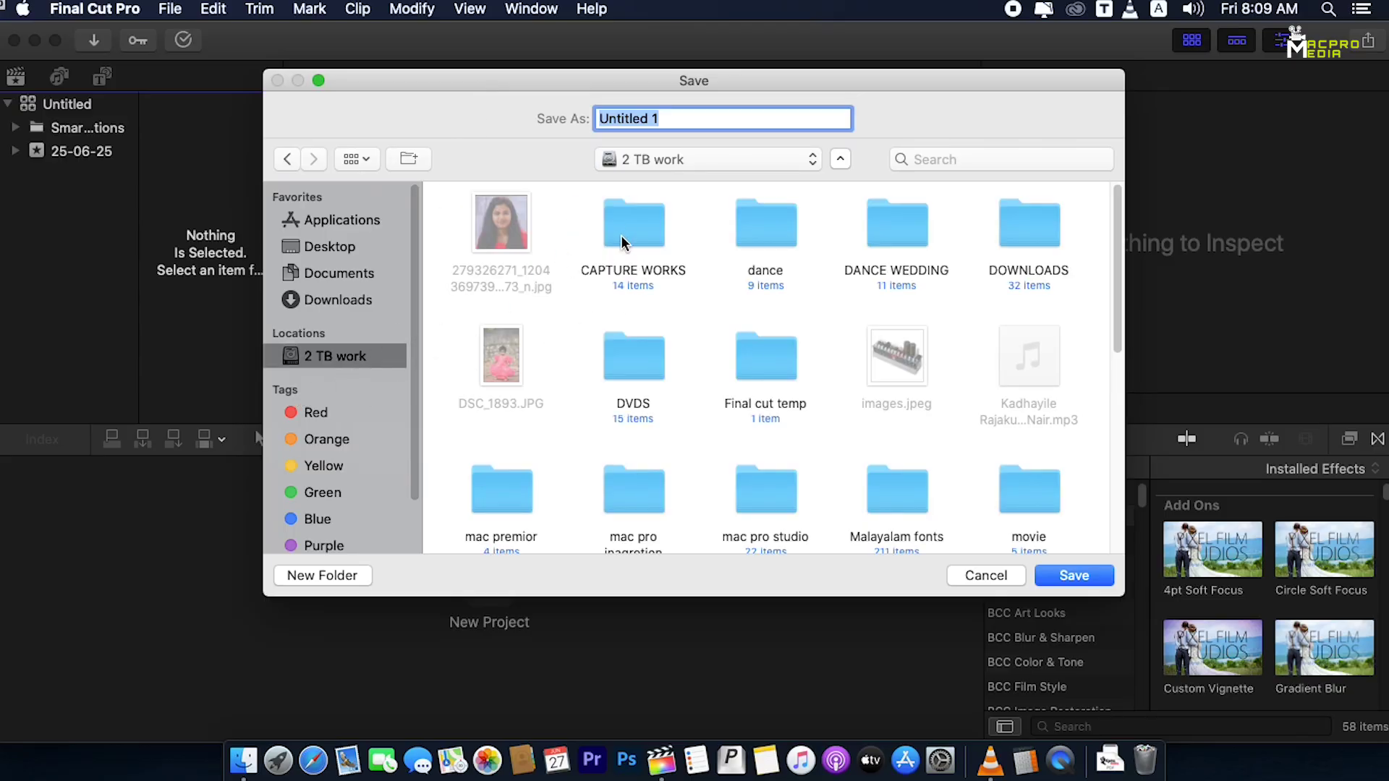
double_click(636, 215)
scroll(755, 447, "down", 1)
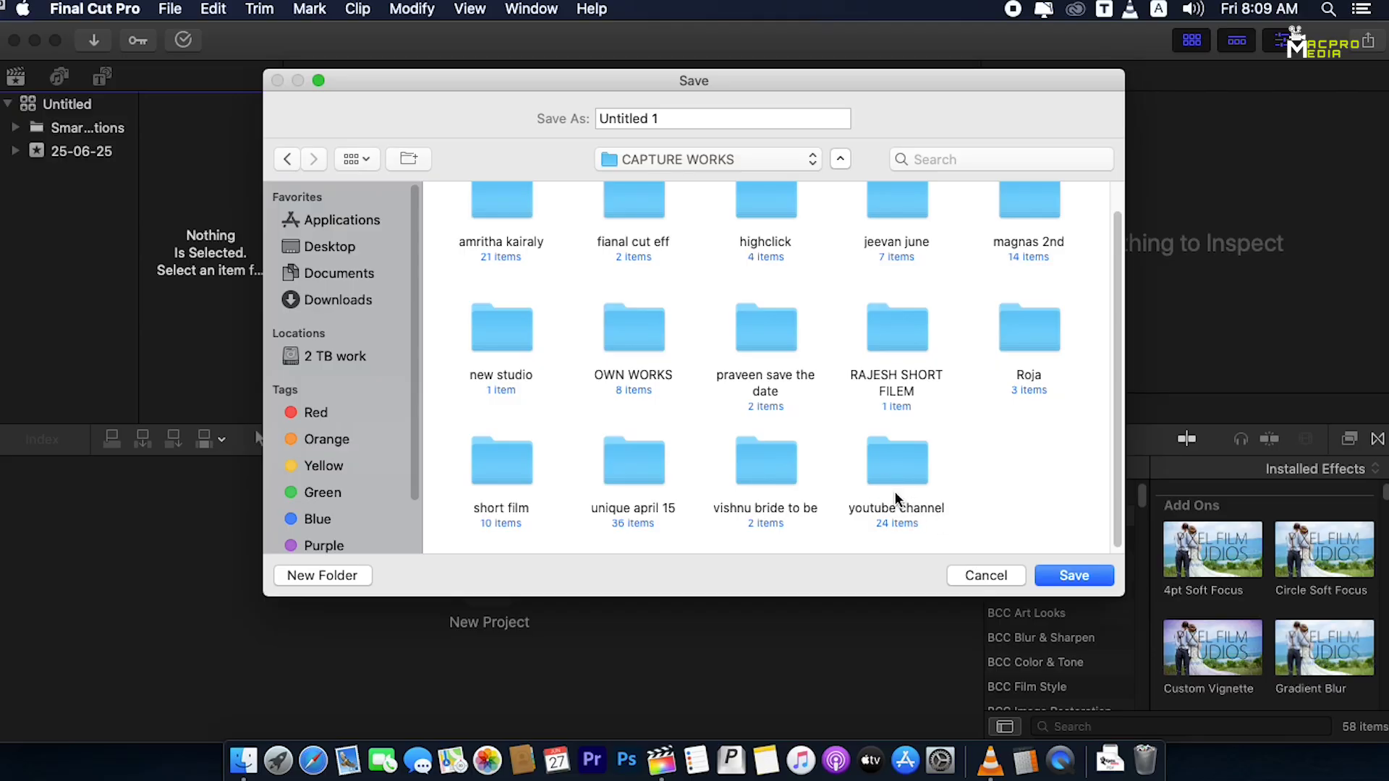
double_click(896, 471)
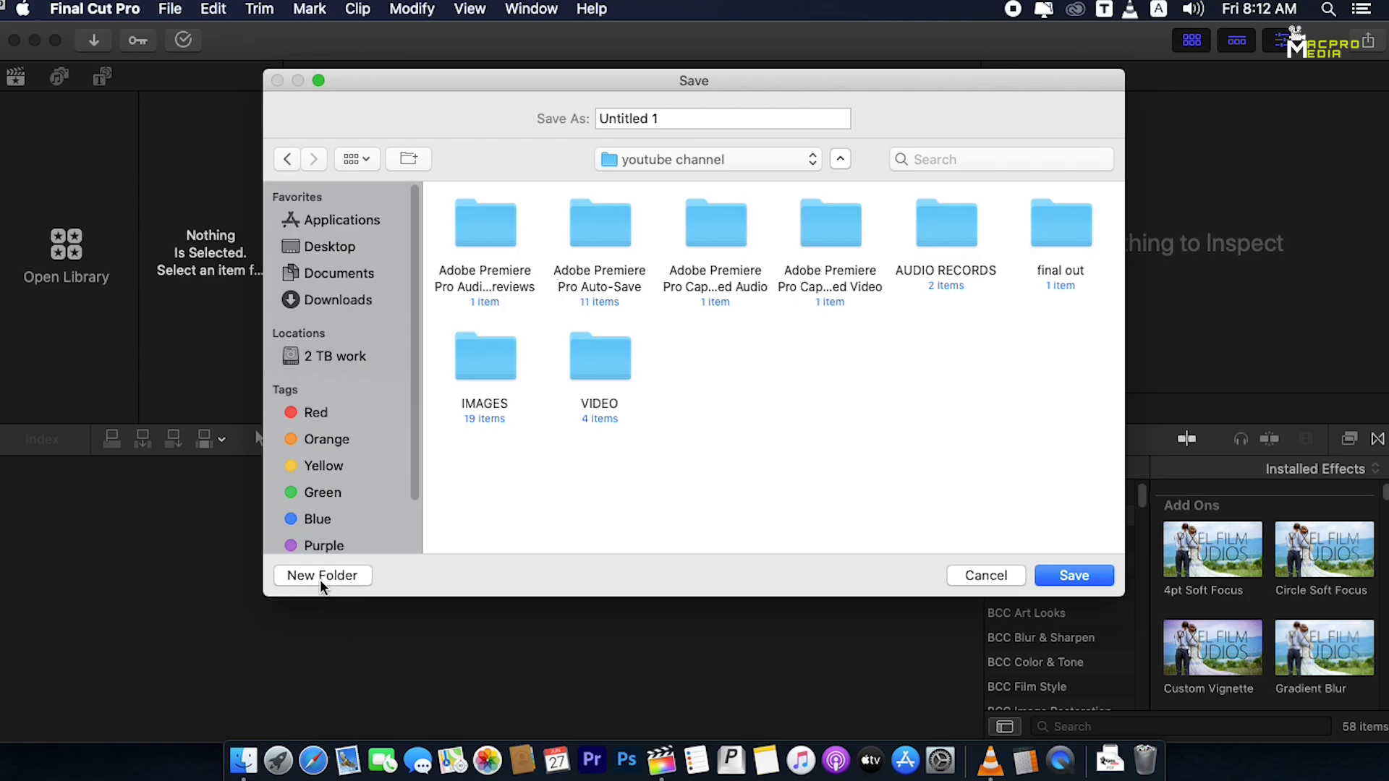
Create a folder named LIBRARY inside youtube channel and save the new library there as Untitled 1
left_click(319, 576)
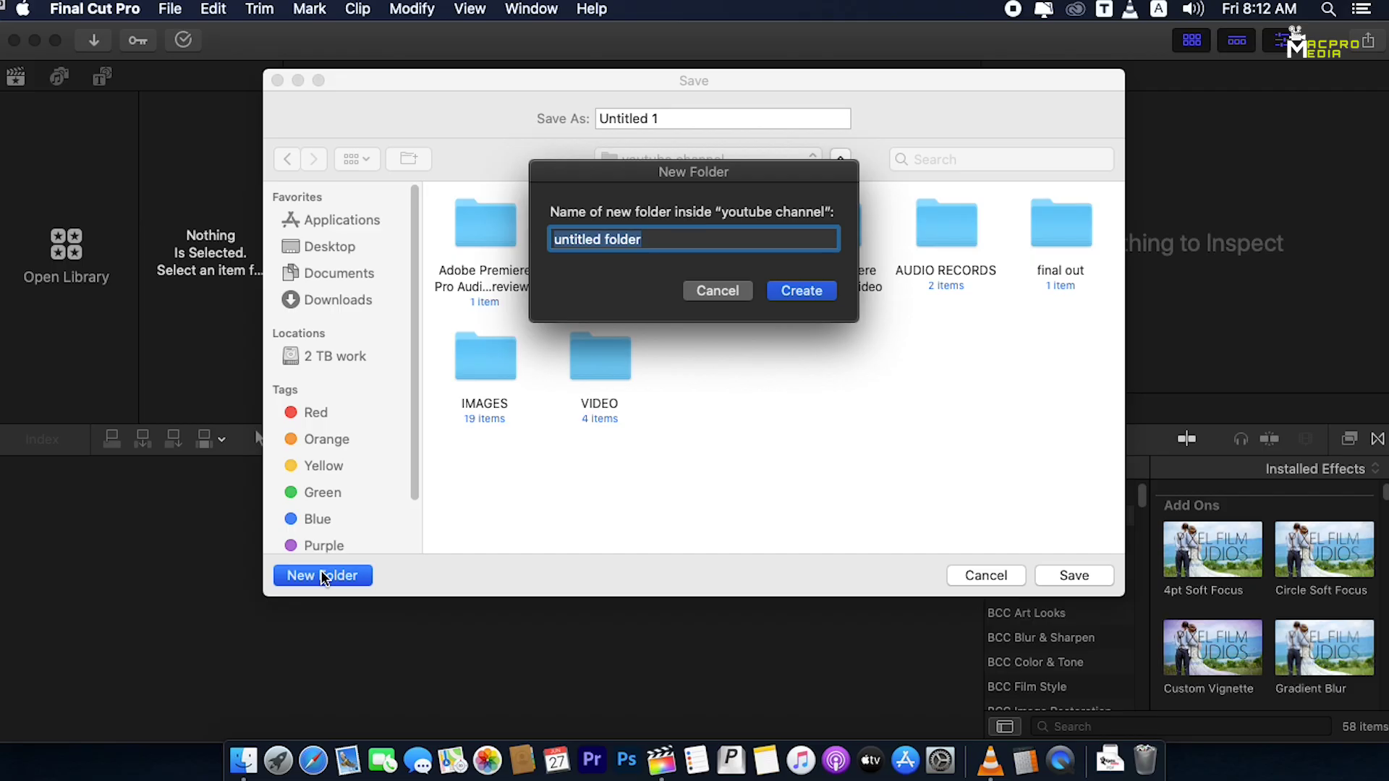
key("BackSpace")
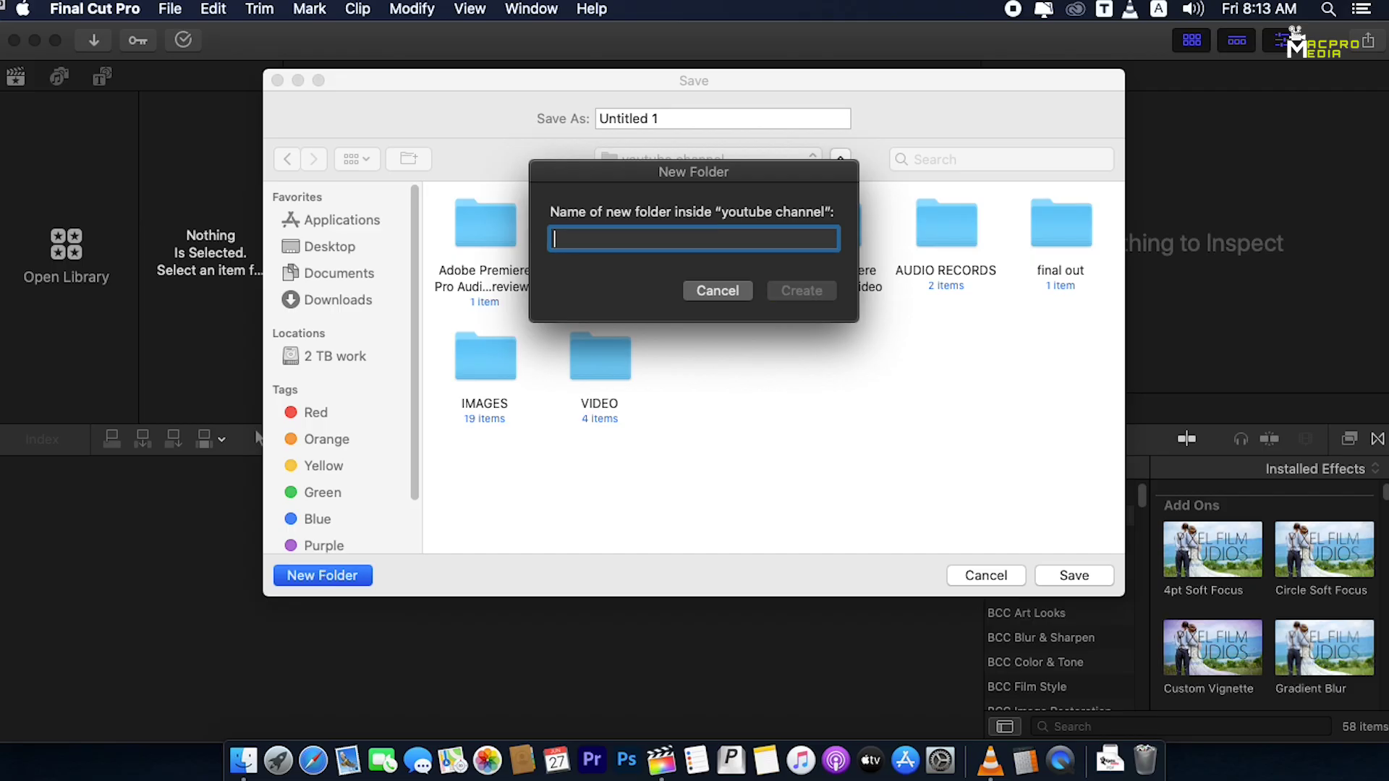
type("LIB")
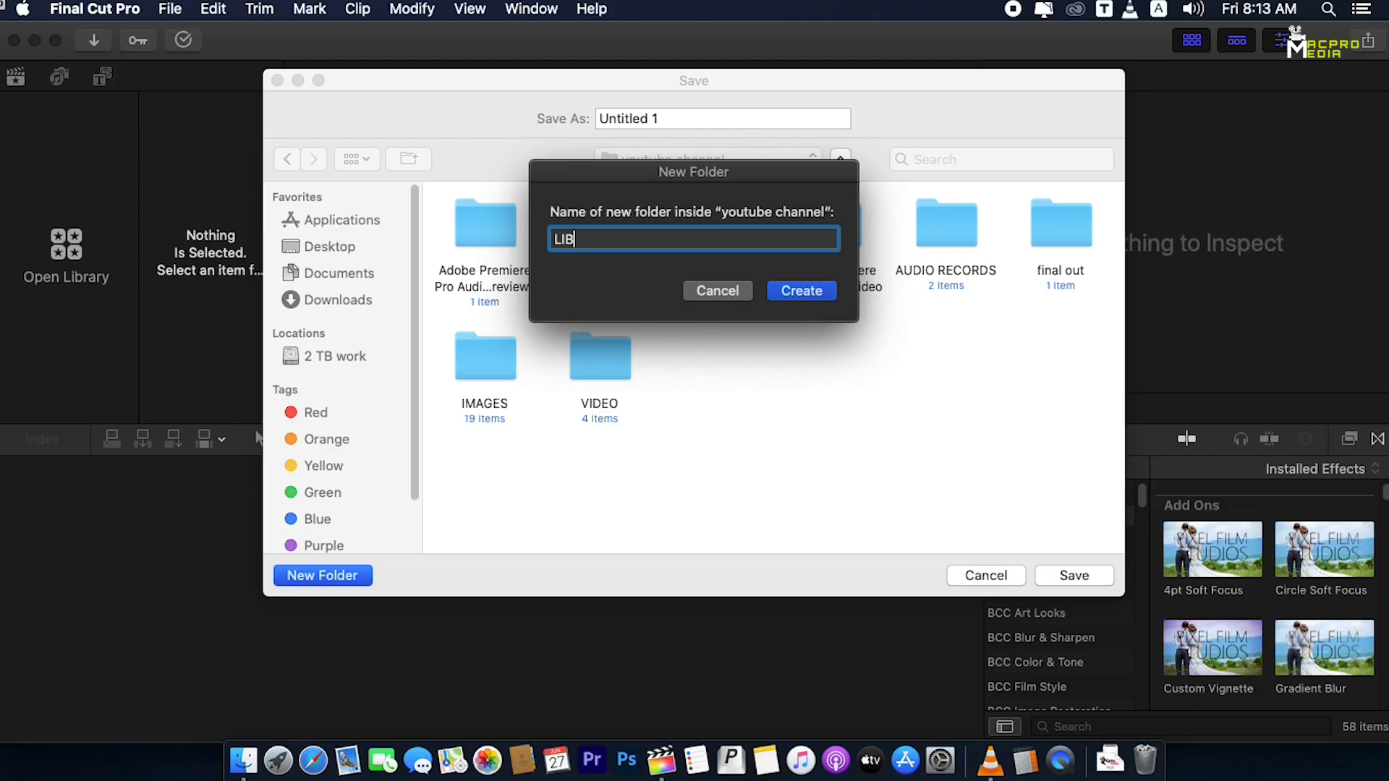
type("RARY")
left_click(800, 289)
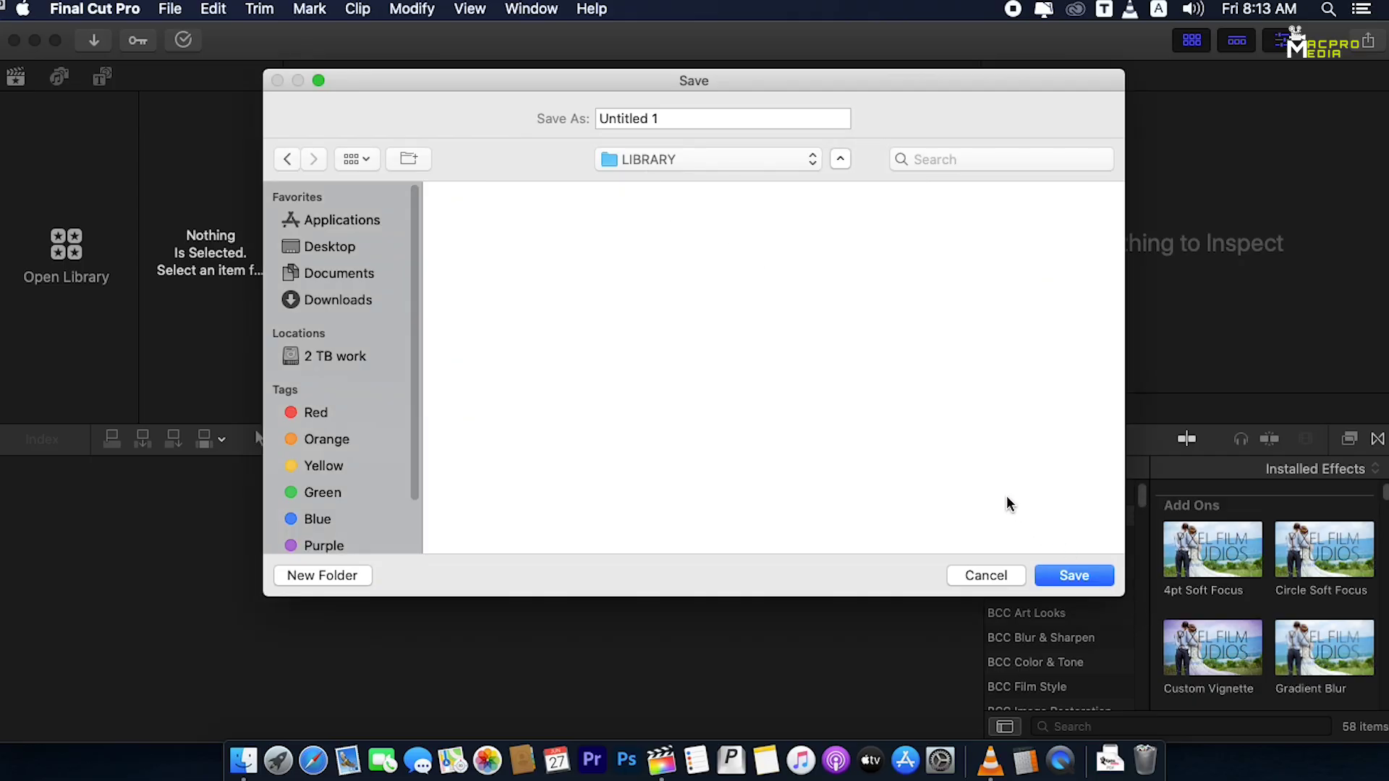
left_click(1074, 575)
Quit Final Cut Pro and close the VLC media player window to get to the desktop
left_click(95, 8)
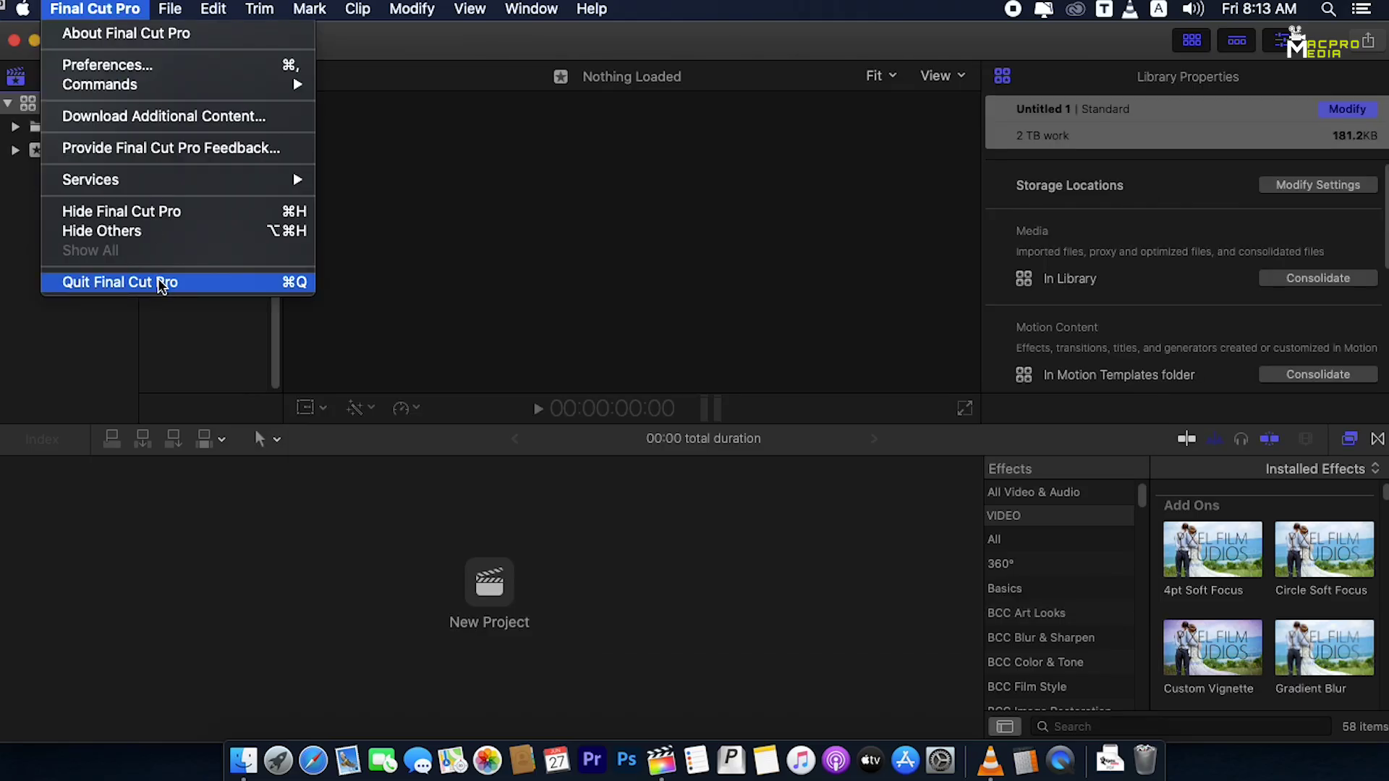
left_click(161, 282)
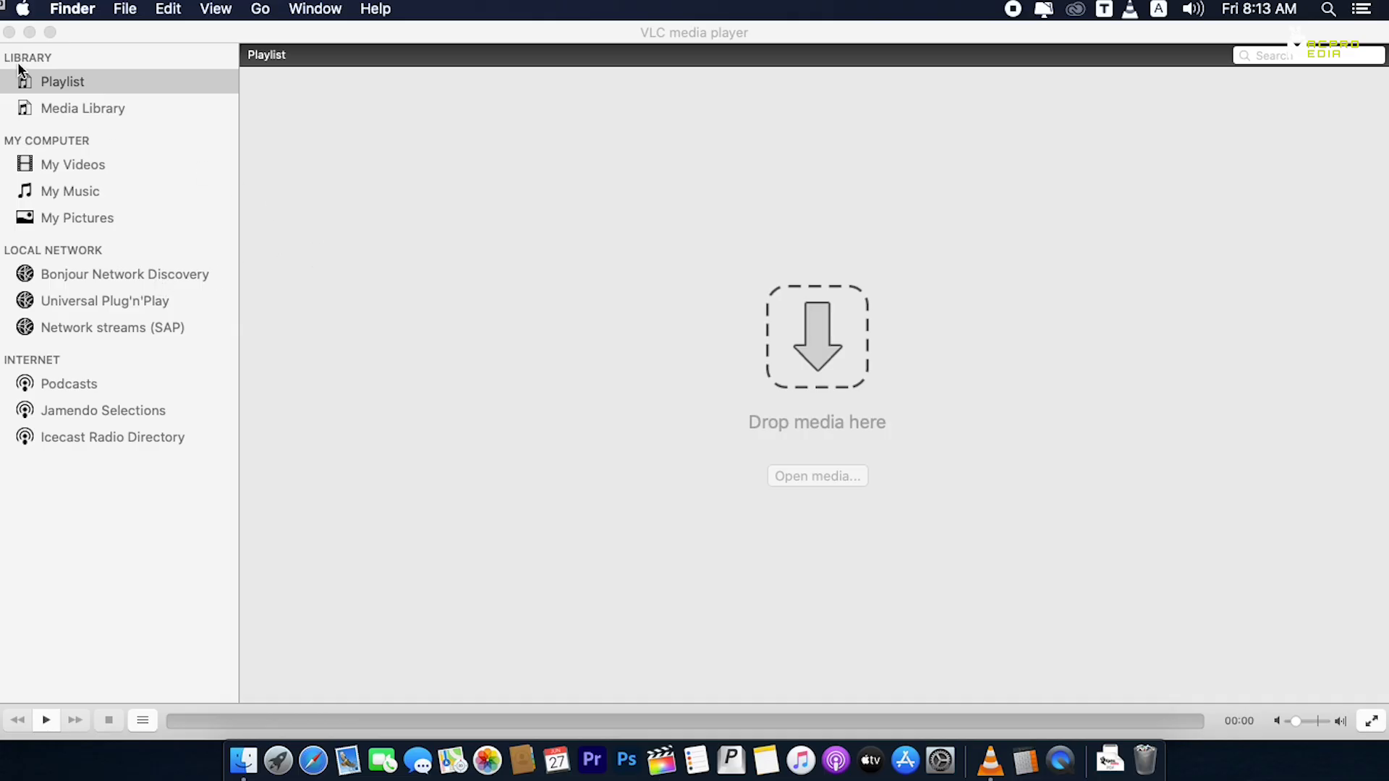
left_click(9, 32)
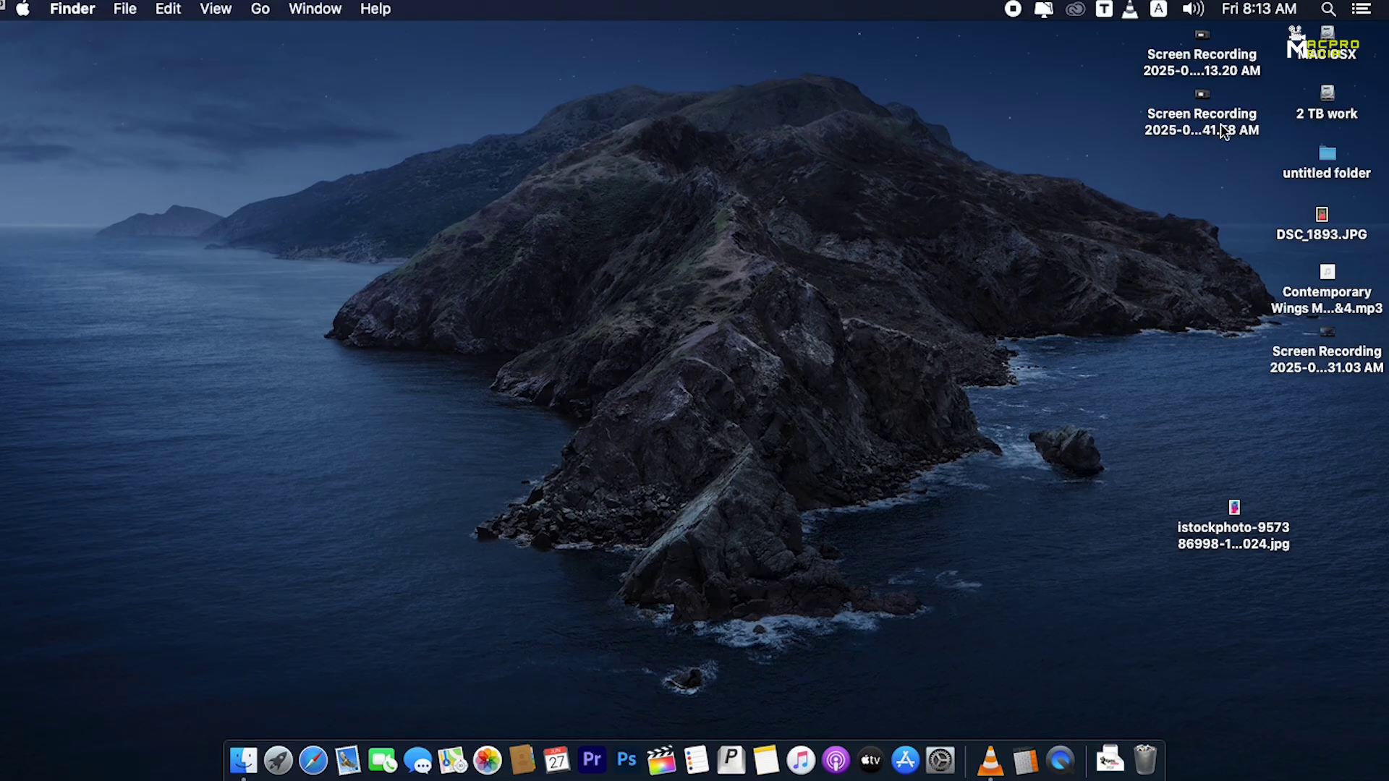
Open the Untitled 1 library from 2 TB work > CAPTURE WORKS > youtube channel > LIBRARY in Finder
right_click(970, 214)
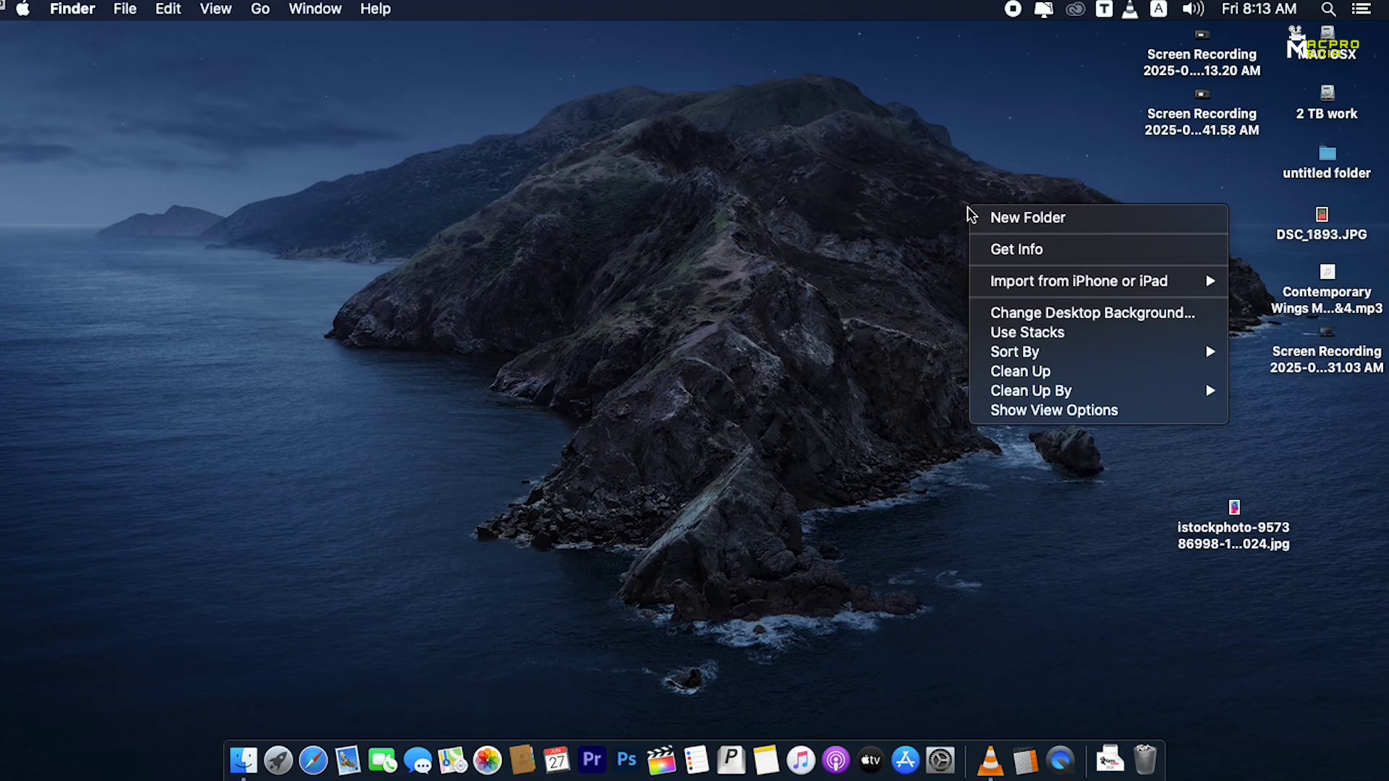
key("Escape")
double_click(1328, 95)
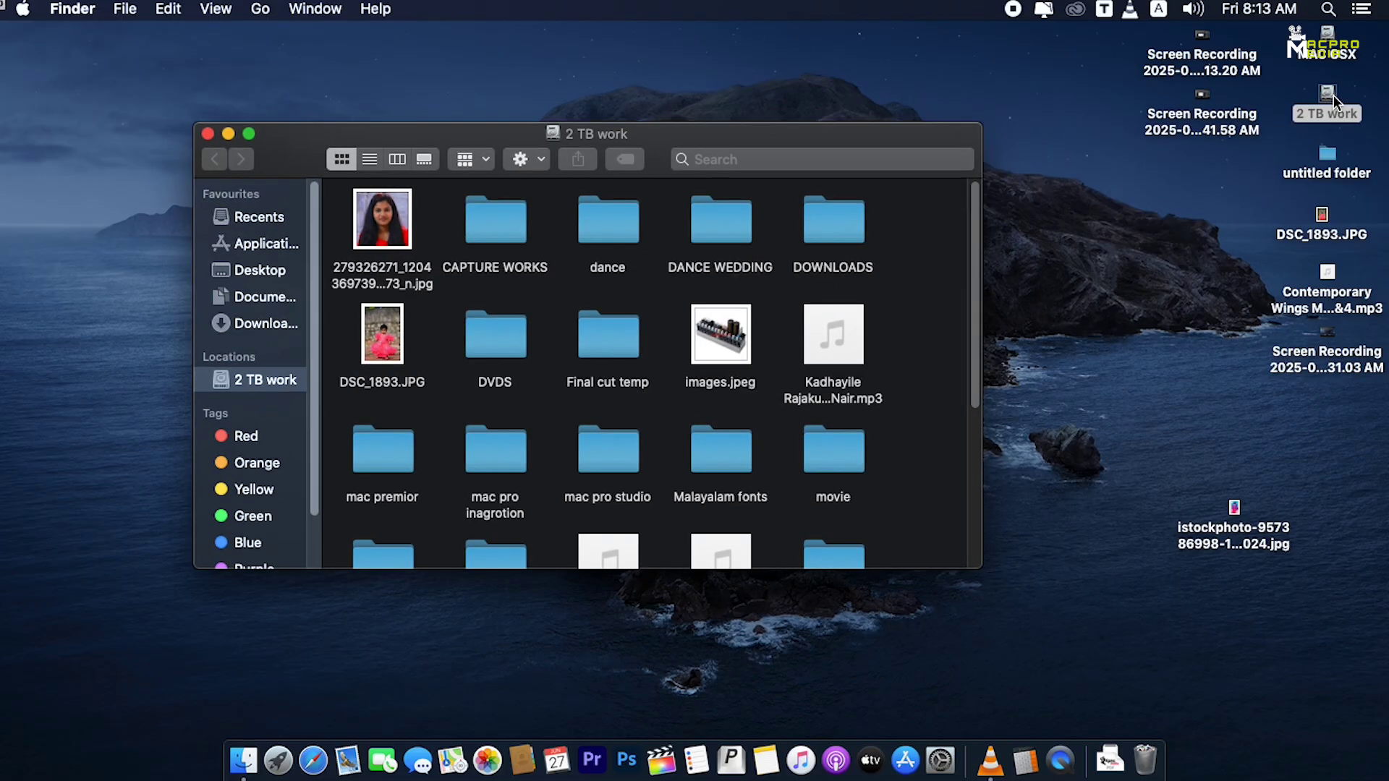
double_click(499, 238)
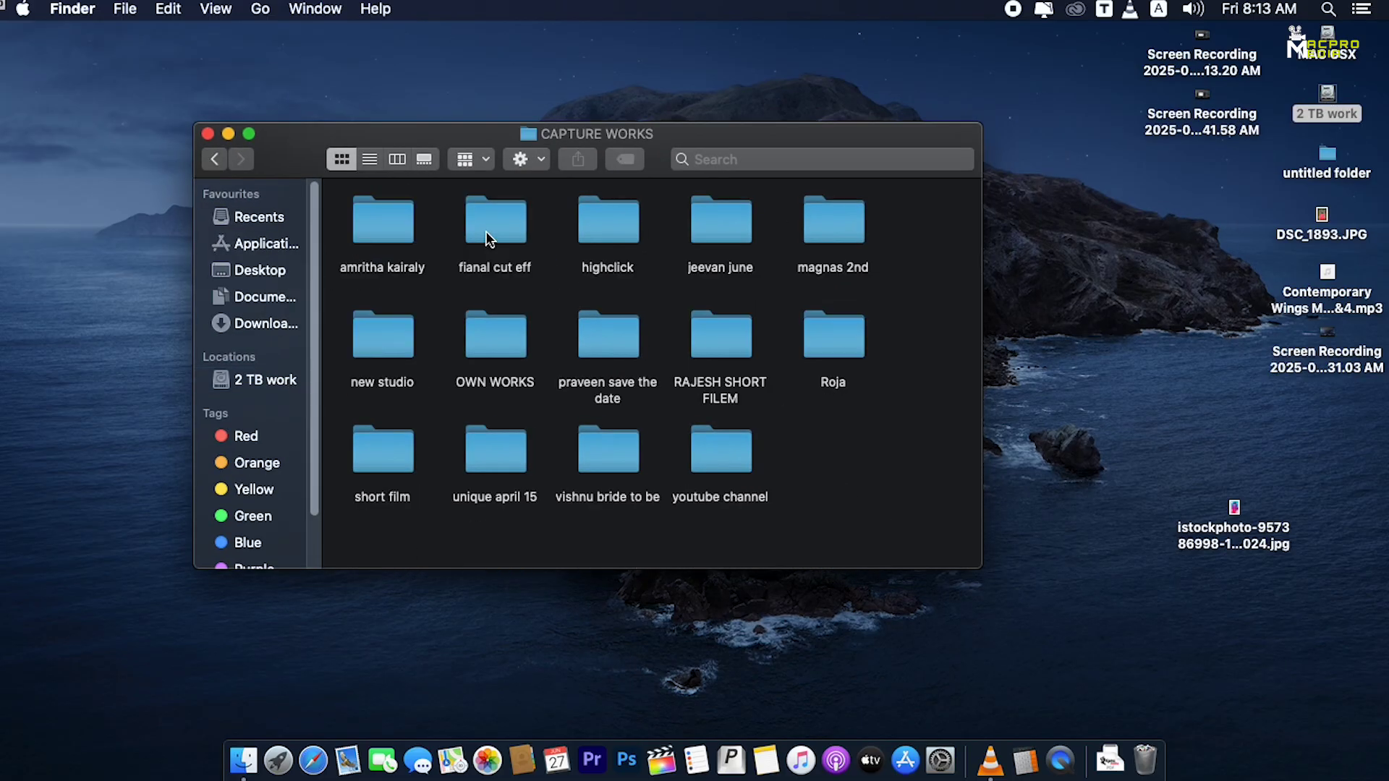
double_click(719, 507)
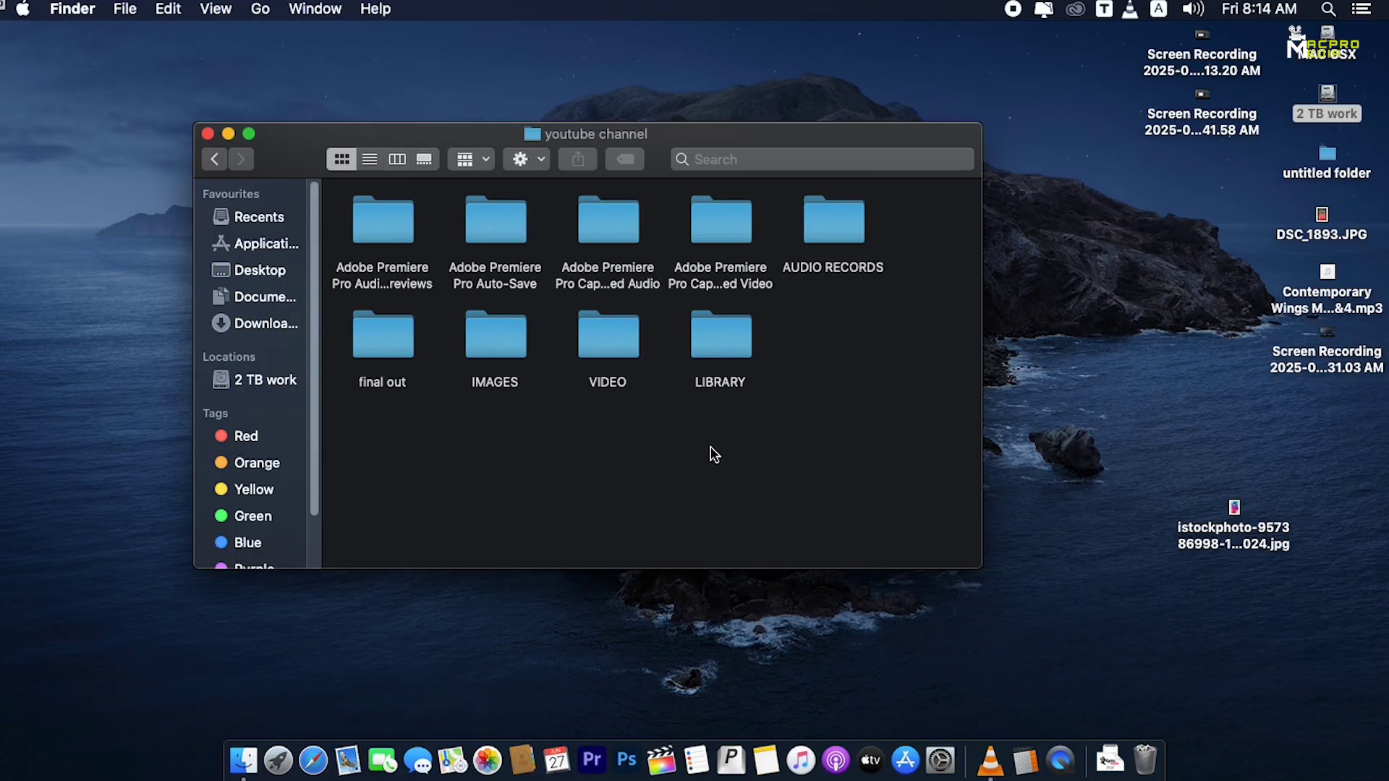
double_click(719, 333)
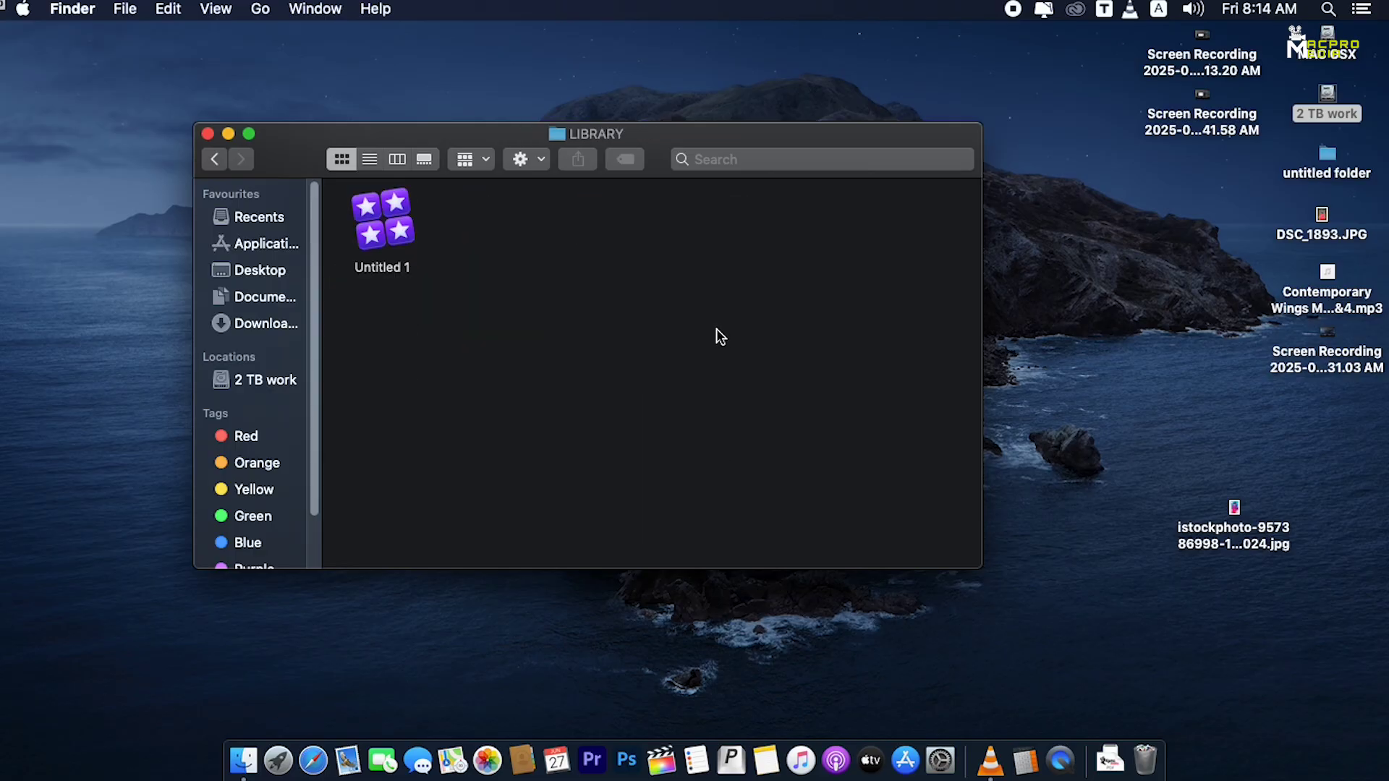
left_click(385, 246)
double_click(385, 246)
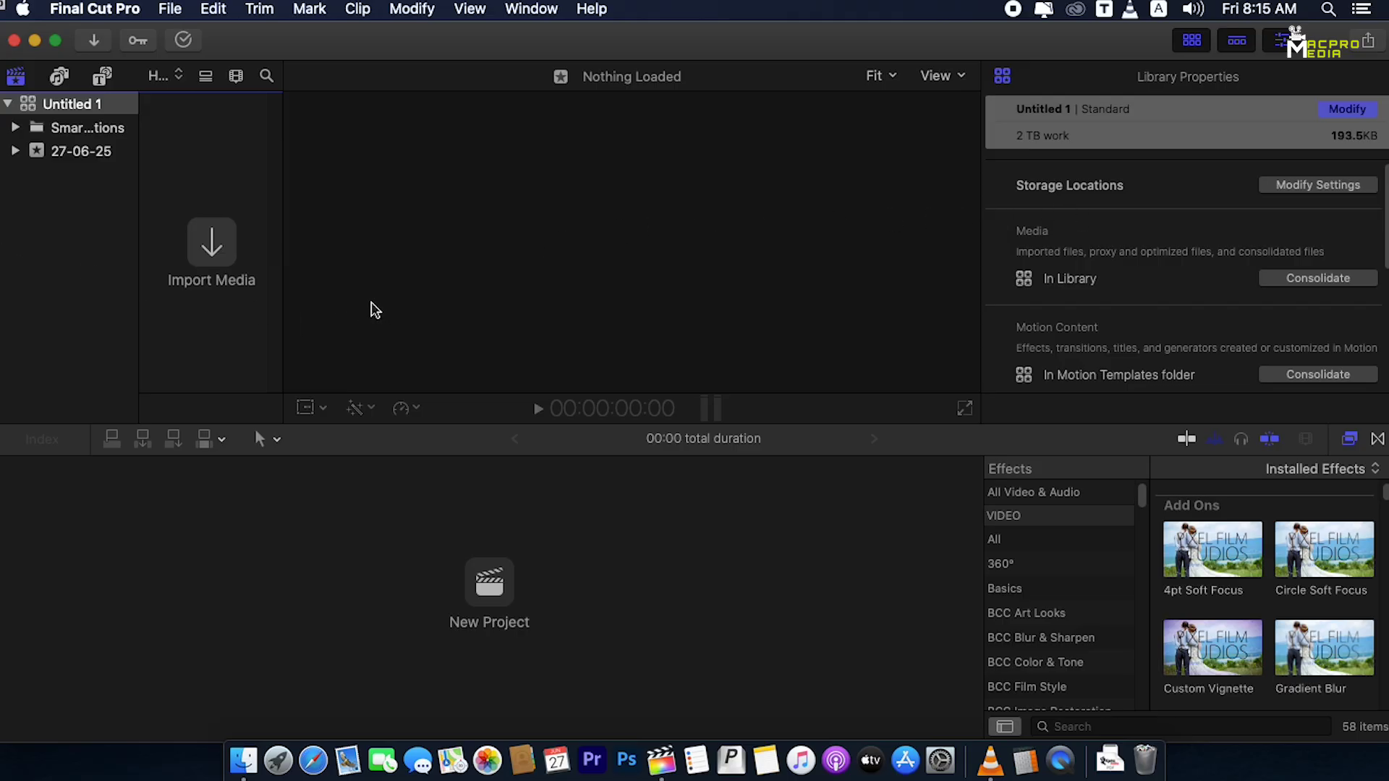
Open the storage location settings of the Untitled 1 library and opt to choose a custom backup location
left_click(511, 294)
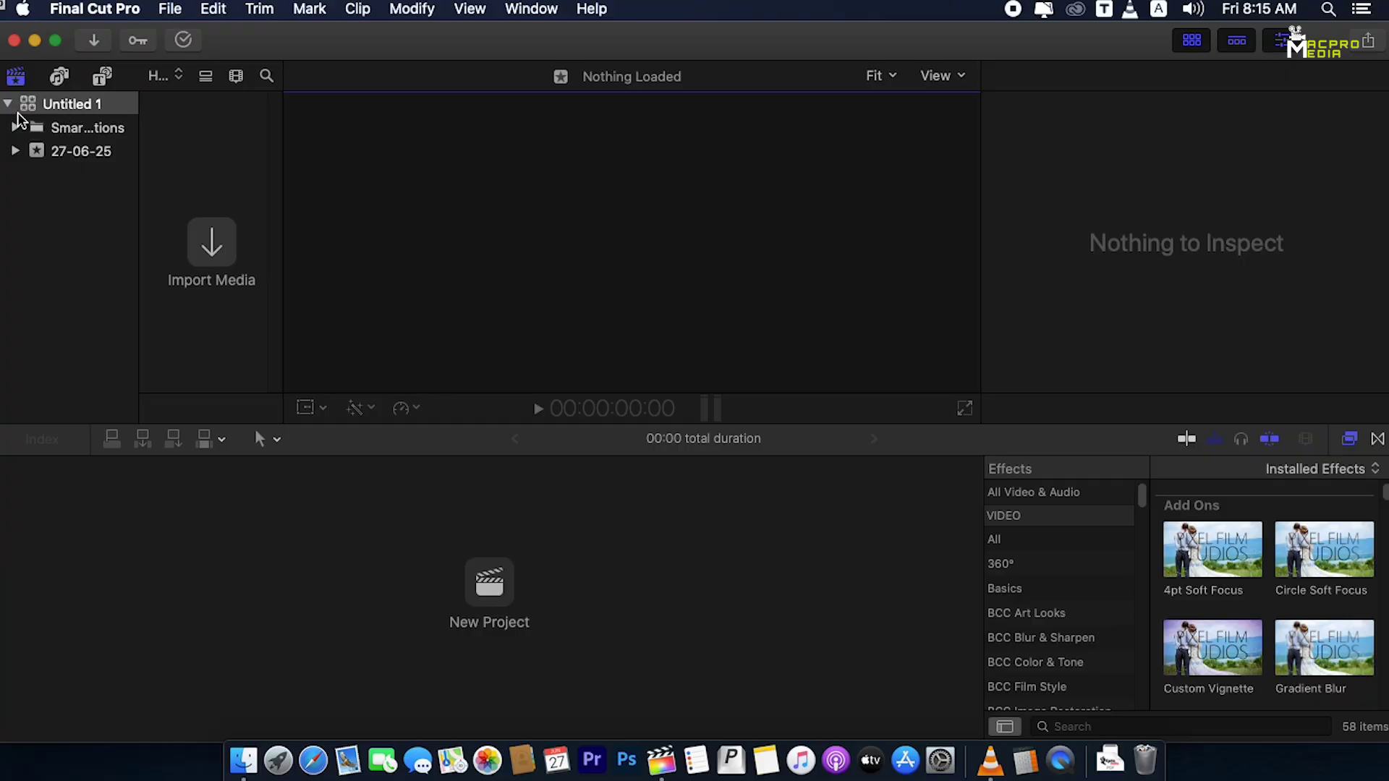
left_click(61, 106)
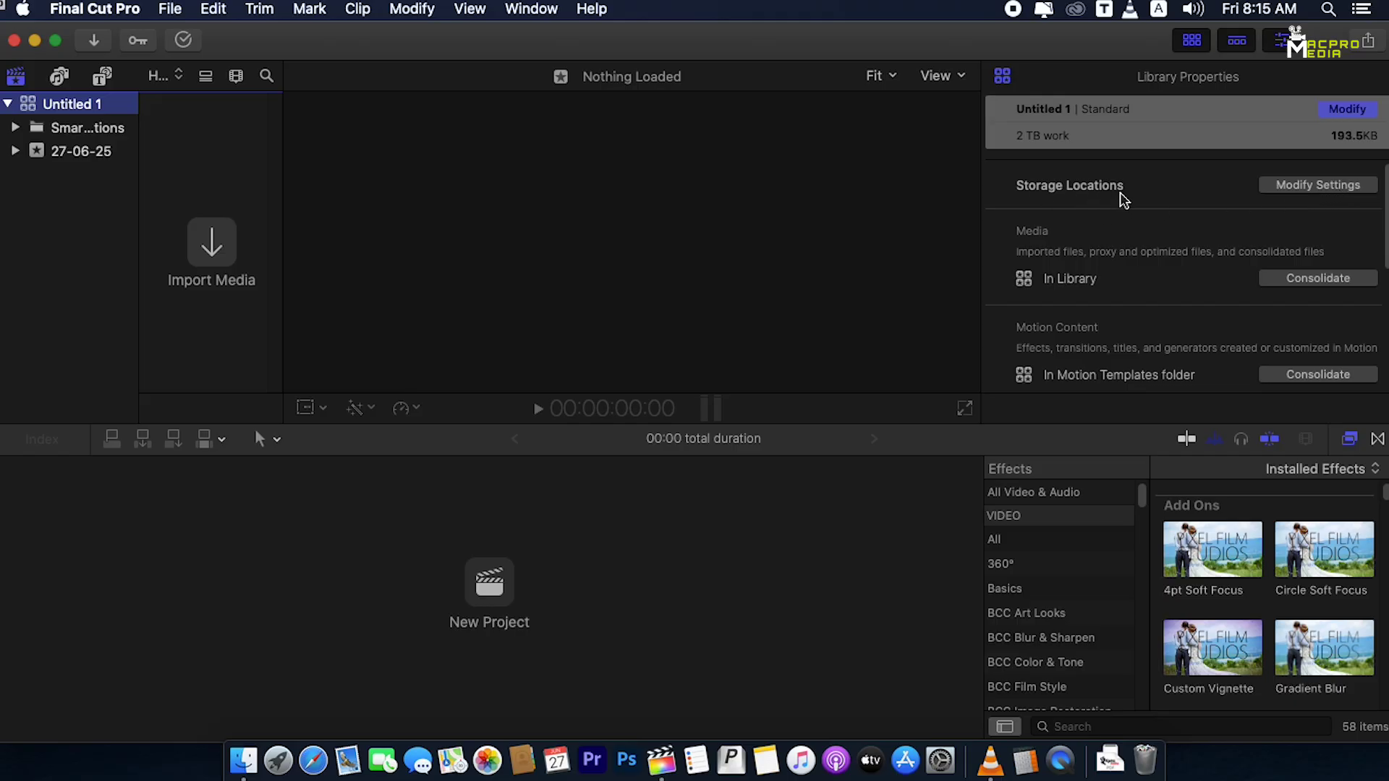
left_click(1328, 189)
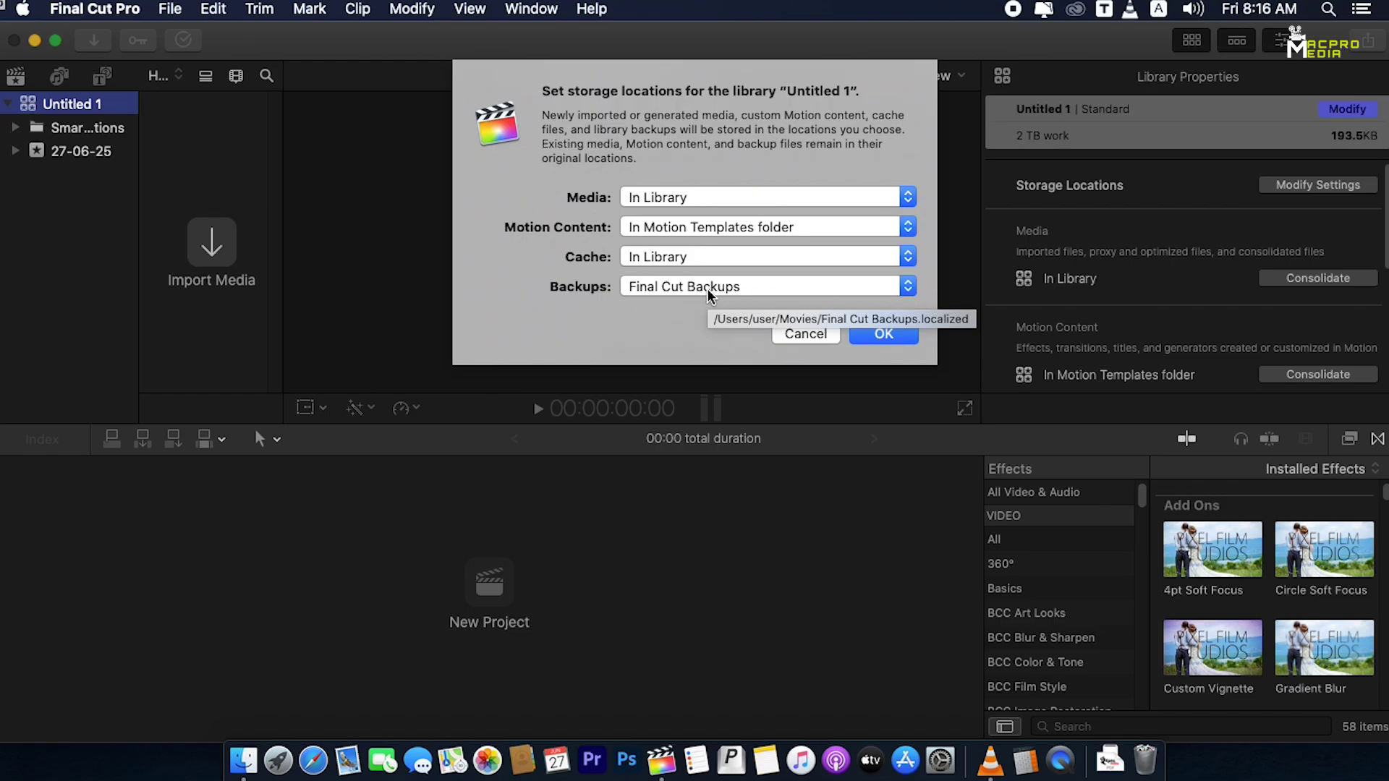
left_click(813, 285)
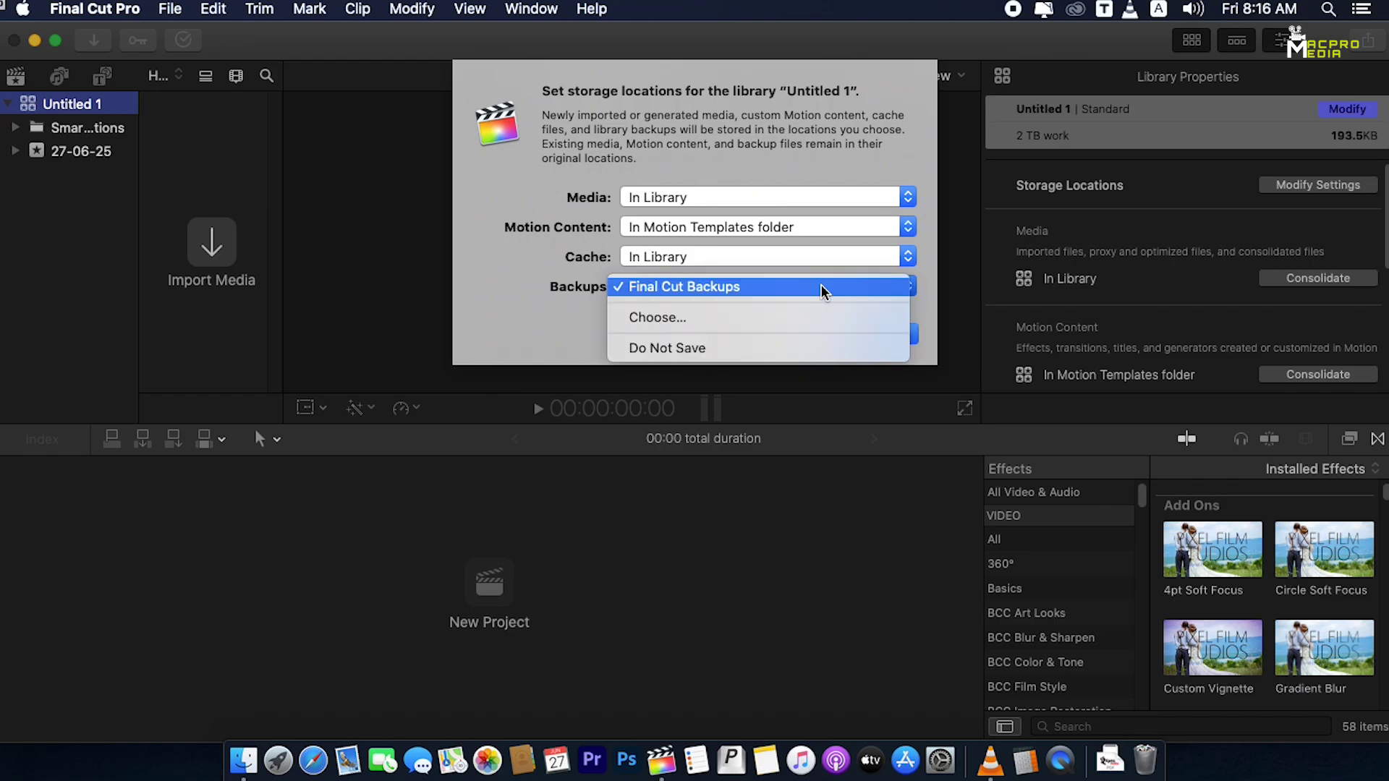
left_click(765, 319)
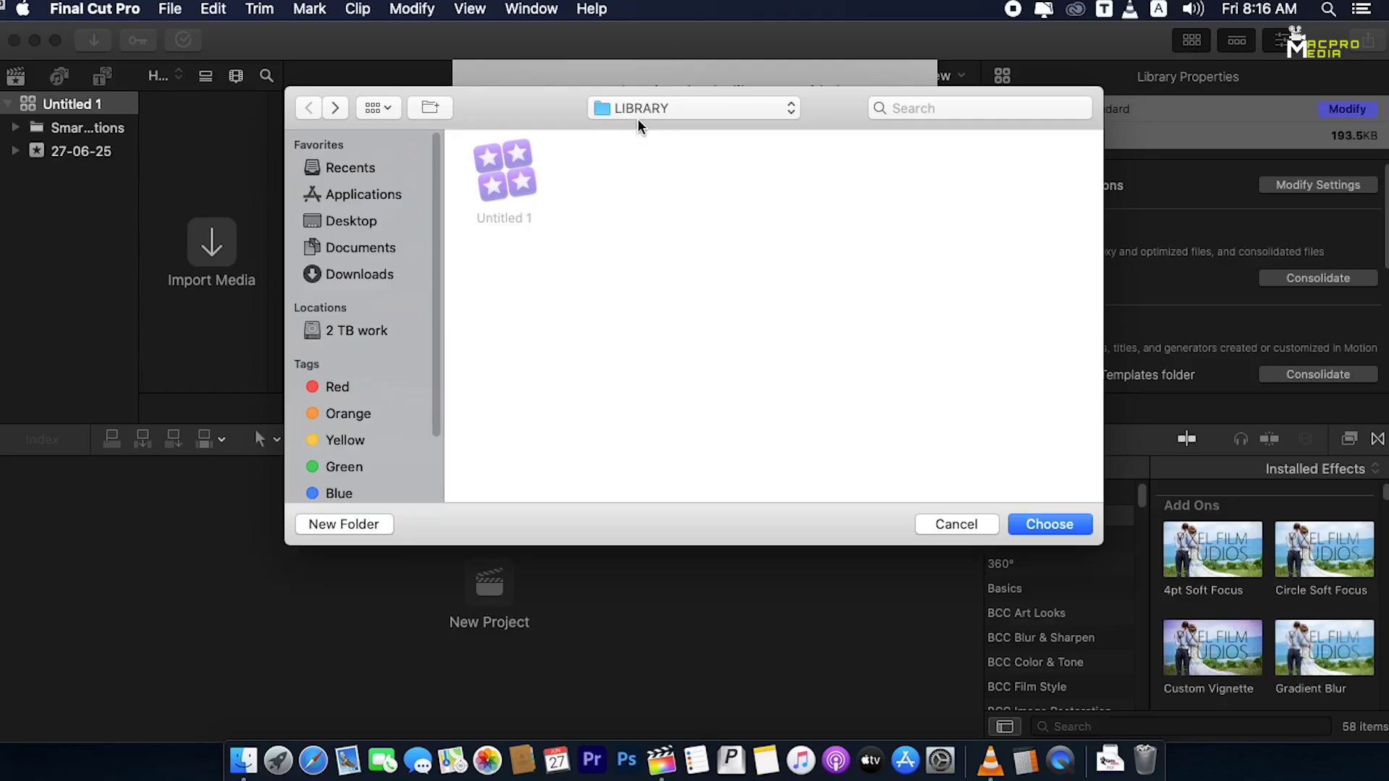
Browse to the LIBRARY folder under 2 TB work > CAPTURE WORKS > youtube channel for the backups
left_click(771, 108)
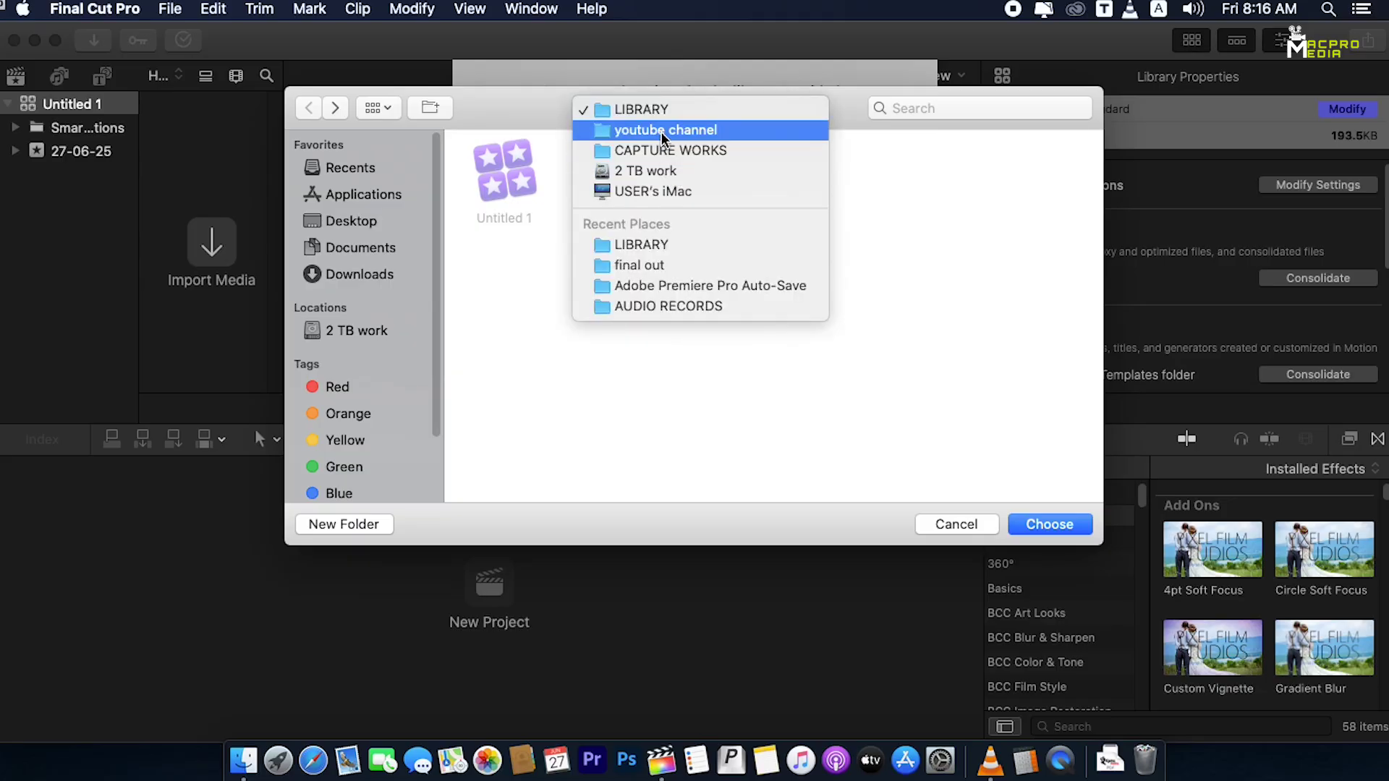
left_click(949, 519)
left_click(380, 334)
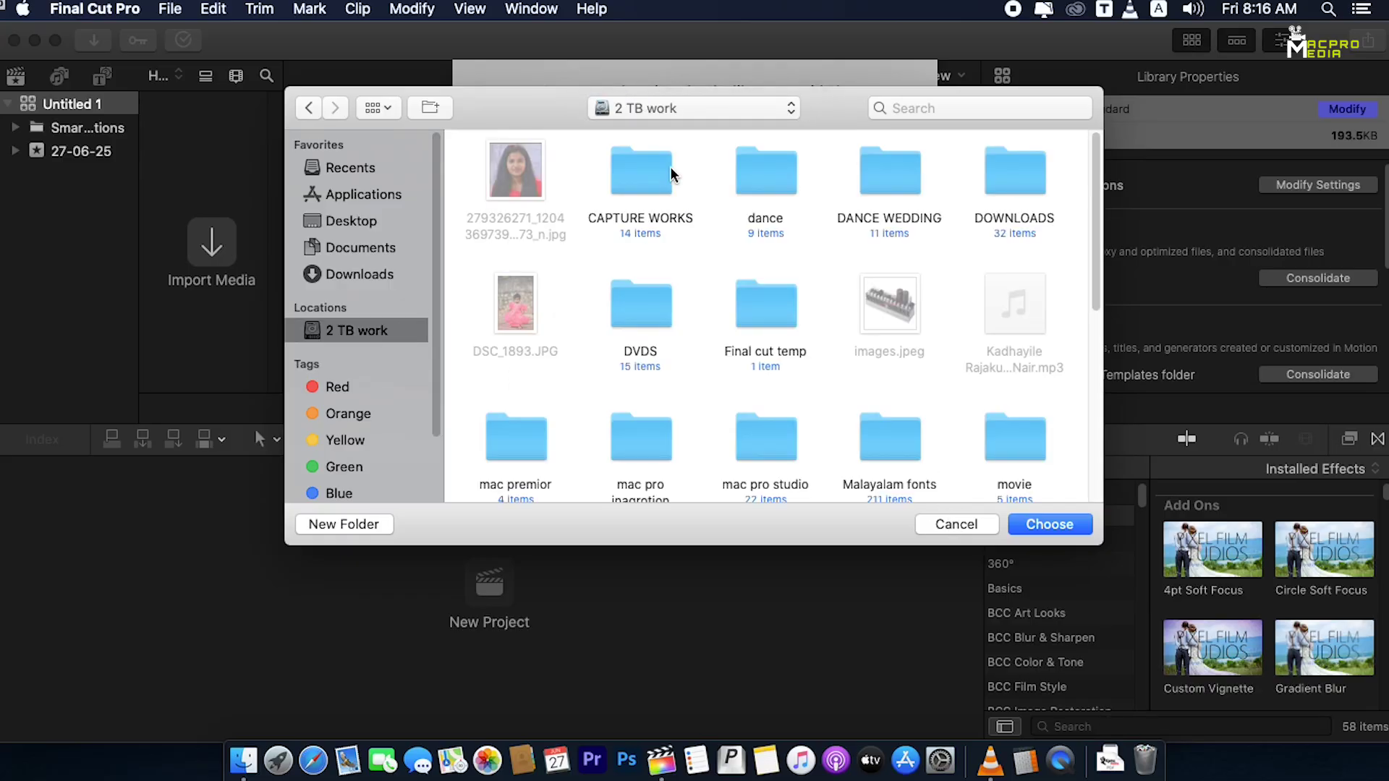
double_click(628, 171)
double_click(896, 421)
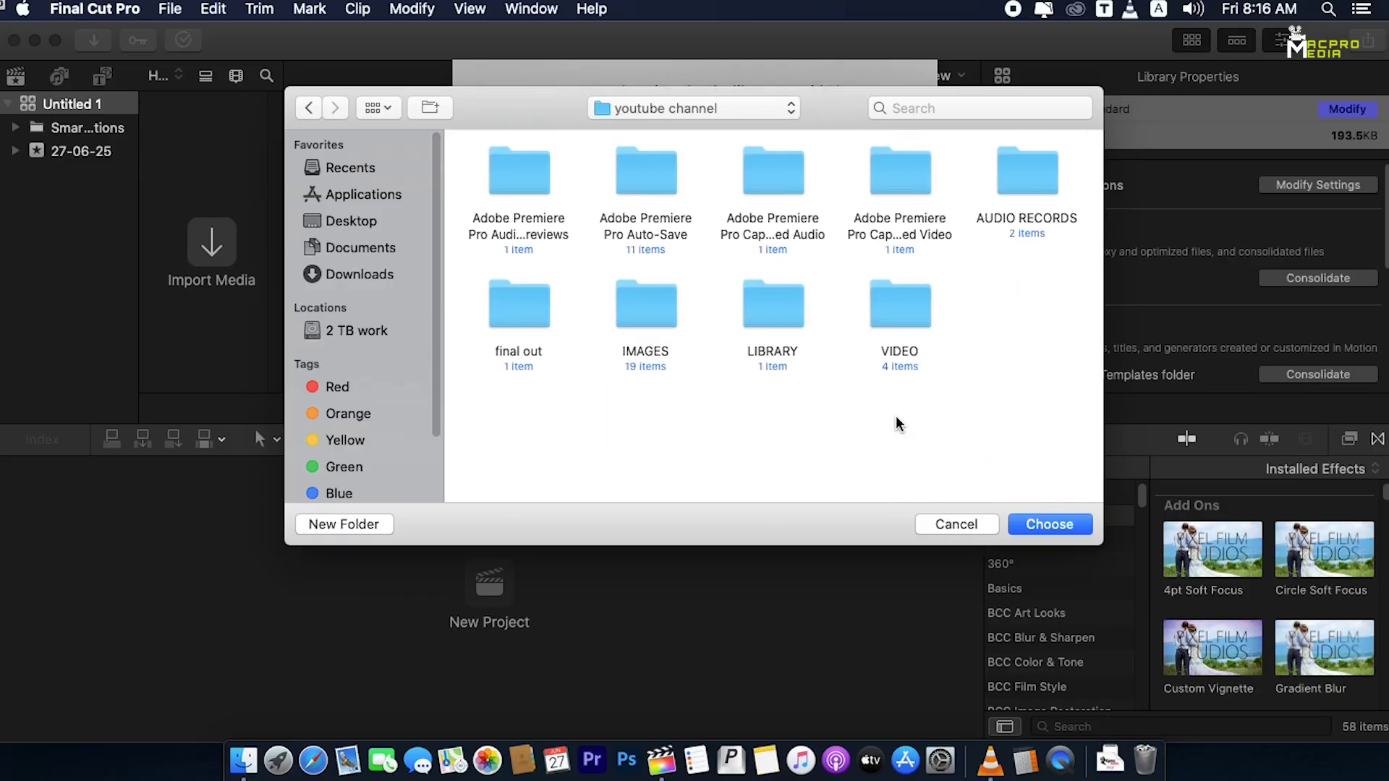
double_click(769, 301)
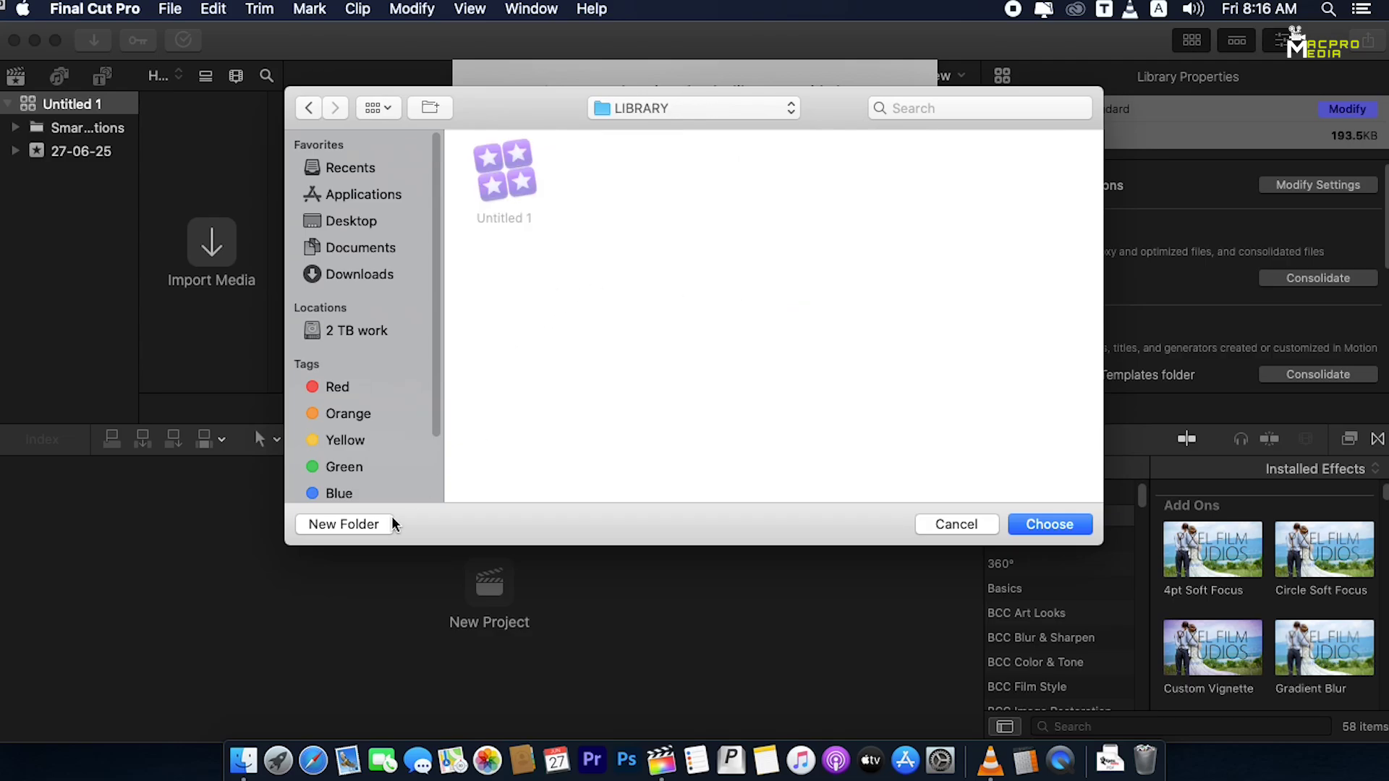
Create a BACKUP folder inside LIBRARY and apply it as the library's backup location
left_click(362, 522)
type("BACKUP")
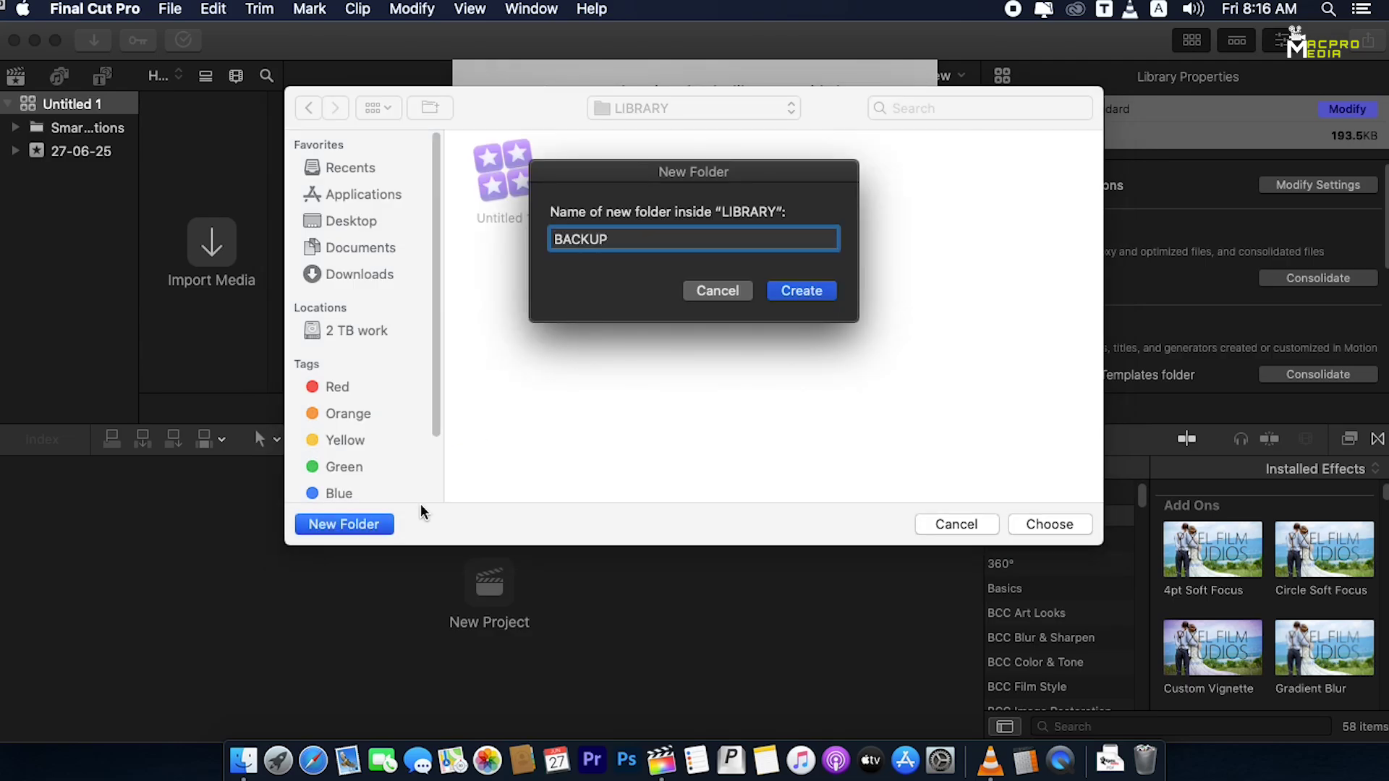
left_click(804, 291)
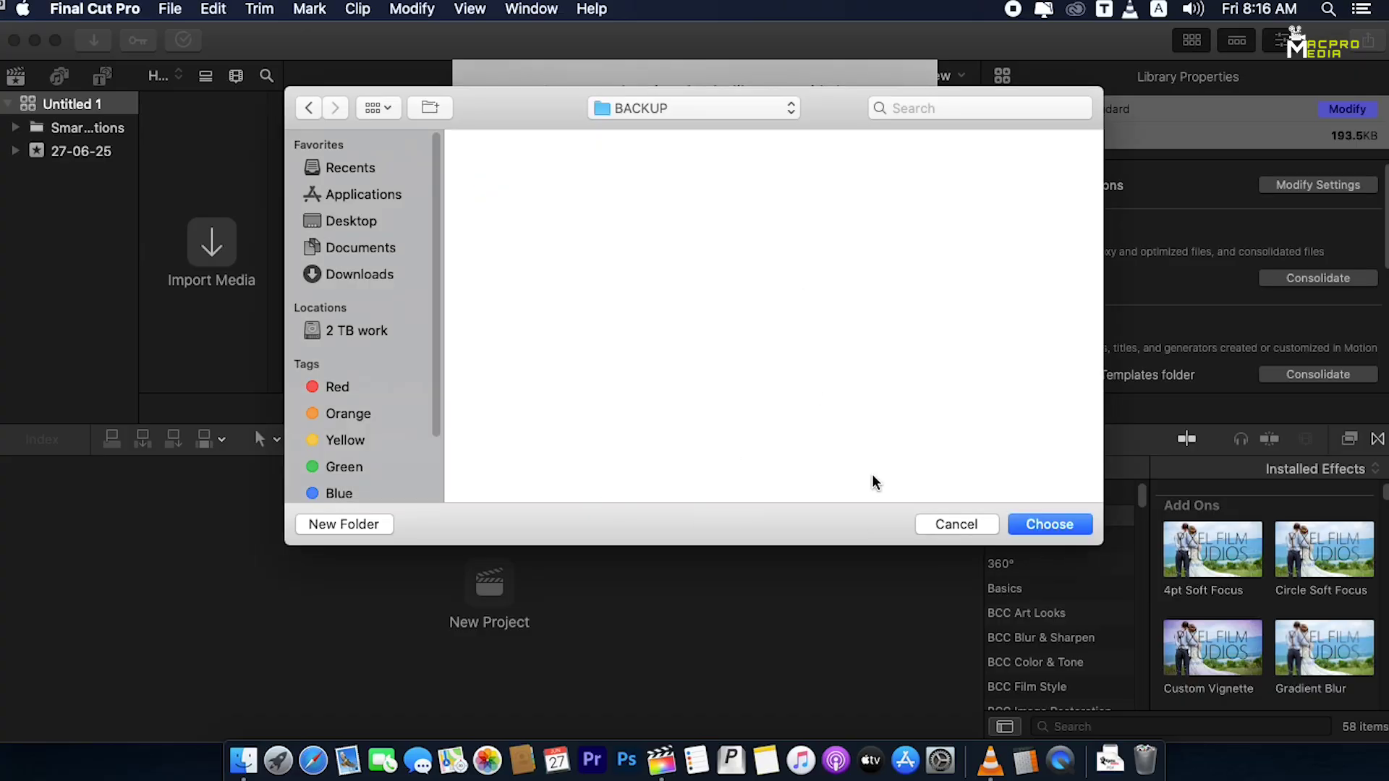
left_click(1044, 528)
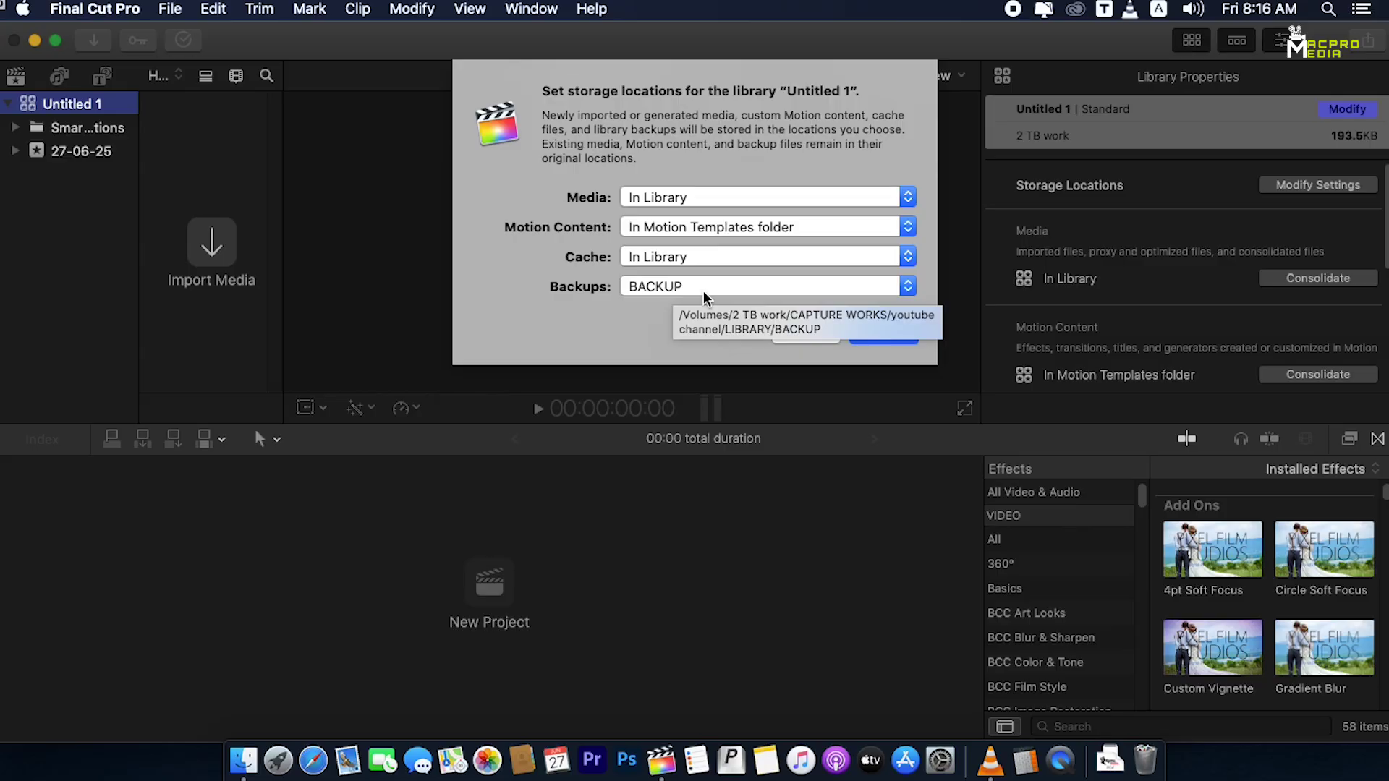
left_click(883, 334)
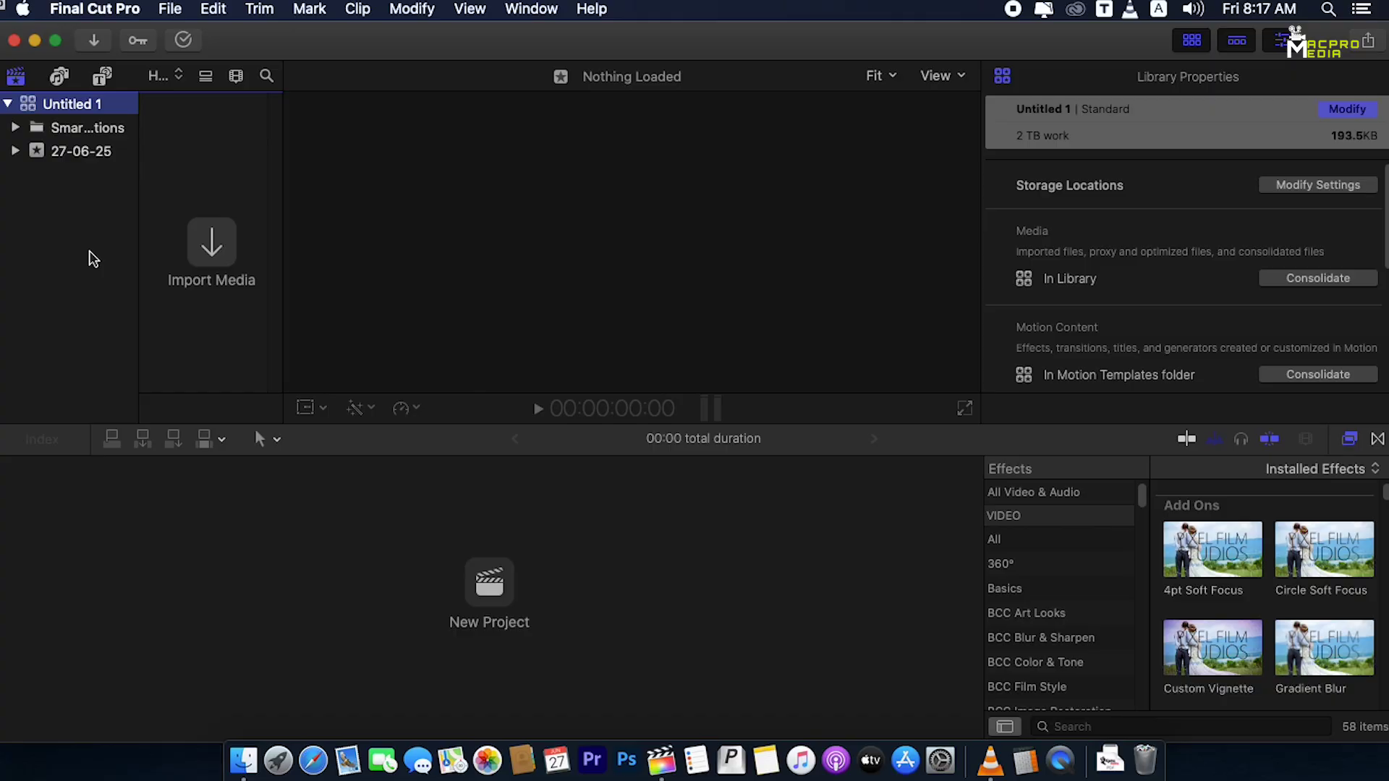
Create a new event named VIDEOS in the Untitled 1 library
left_click(169, 9)
mouse_move(175, 34)
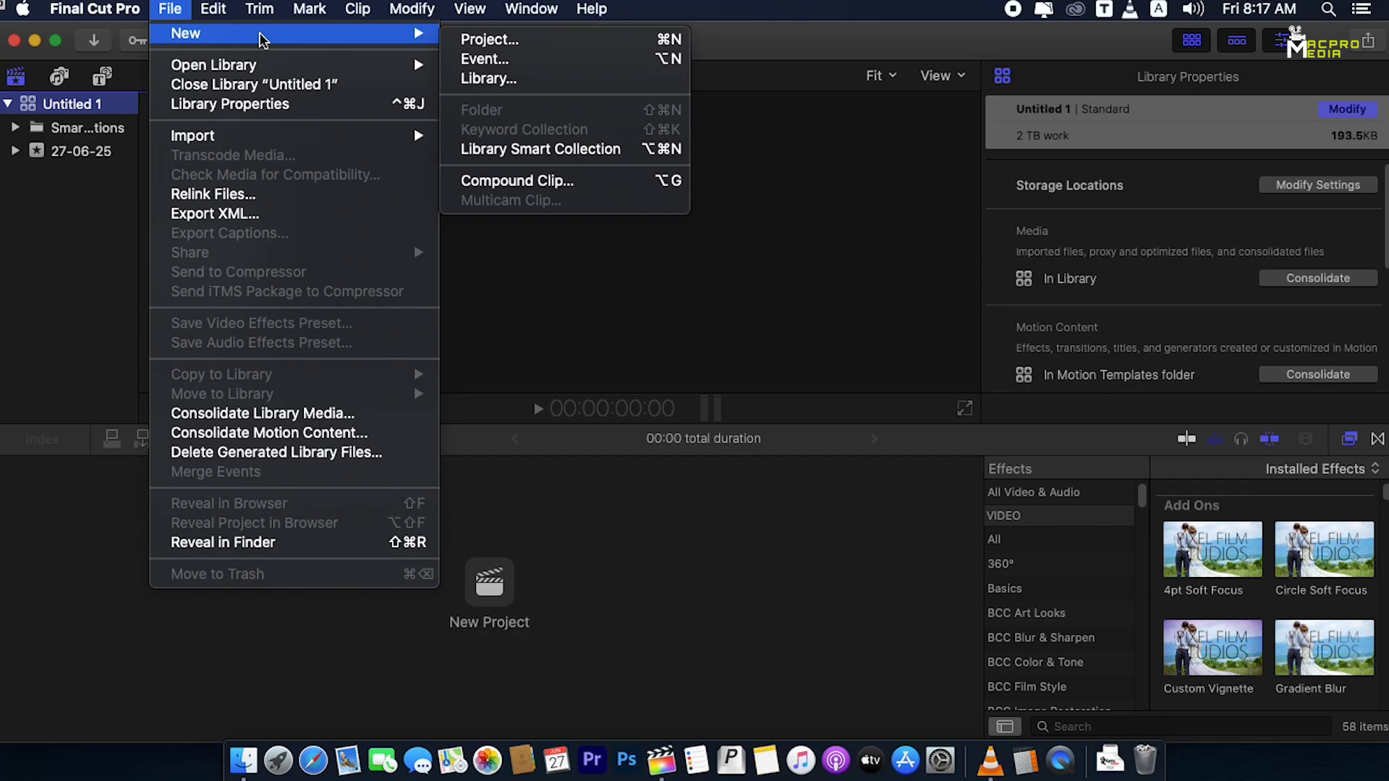
left_click(495, 63)
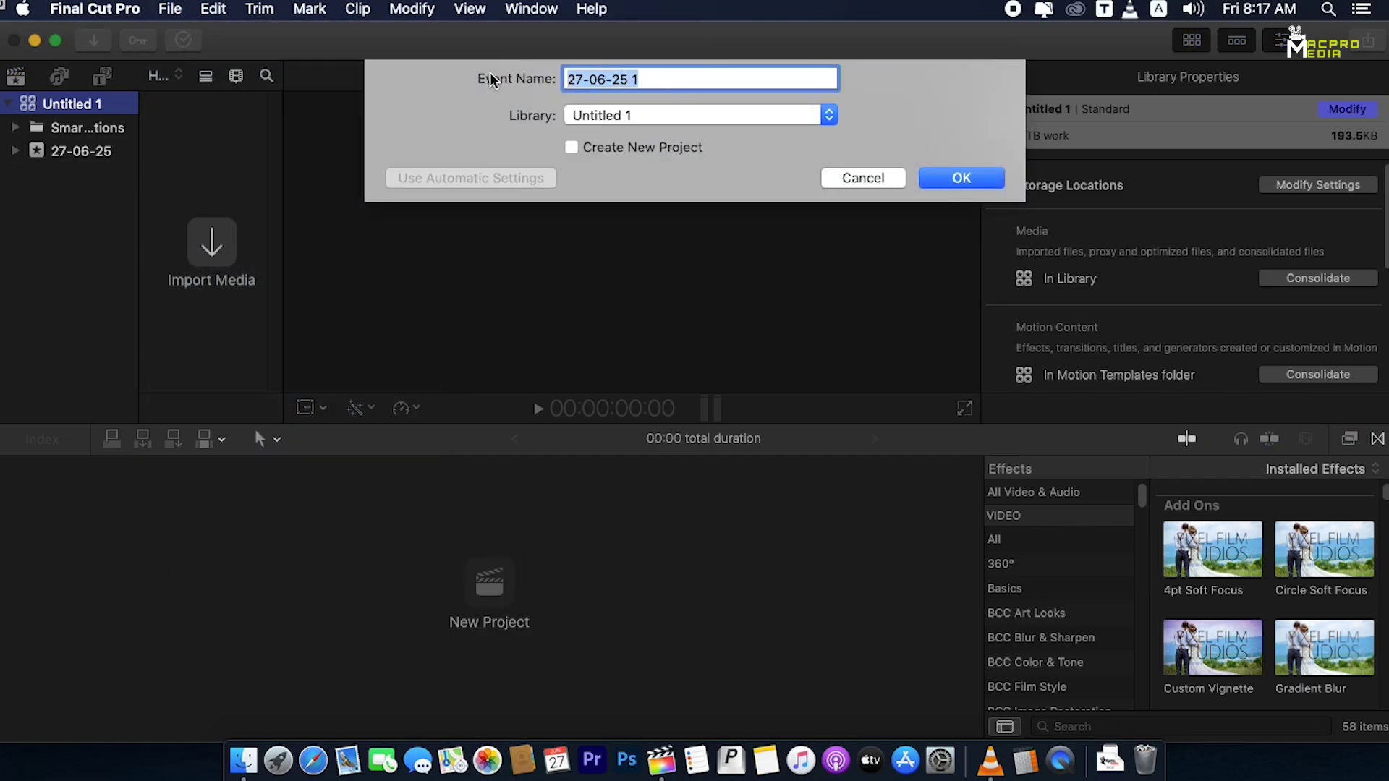
type("V")
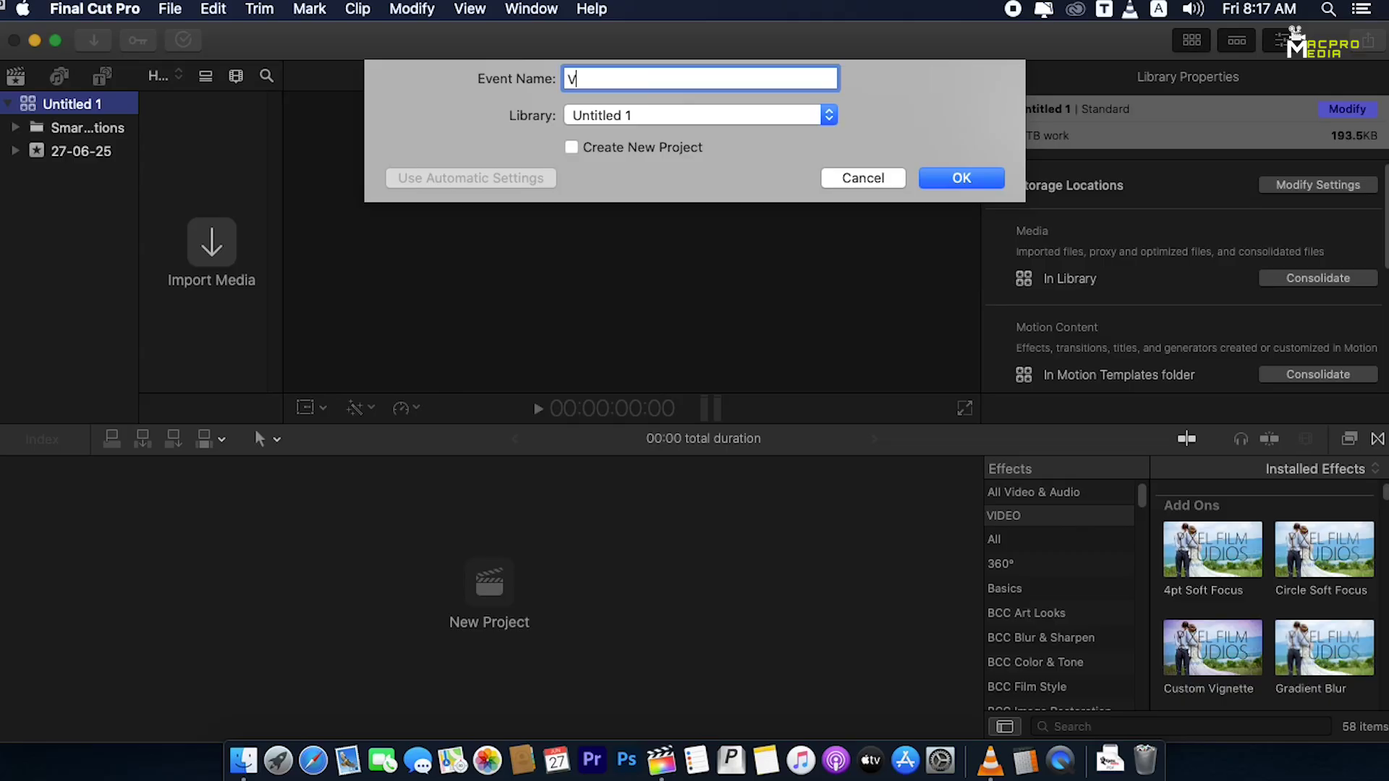
type("IDEOS")
left_click(960, 178)
Create a new event named AUDIOS in the Untitled 1 library
left_click(170, 9)
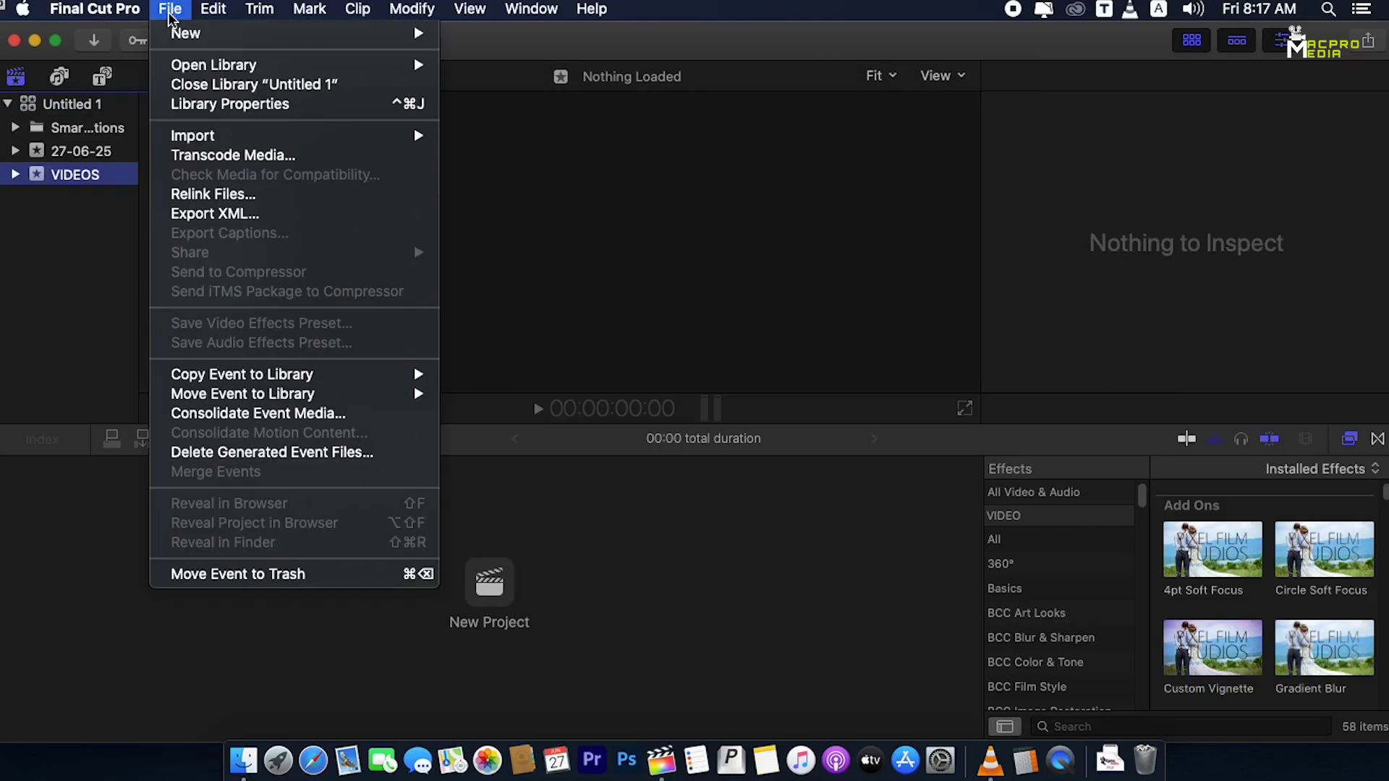
mouse_move(394, 33)
left_click(496, 58)
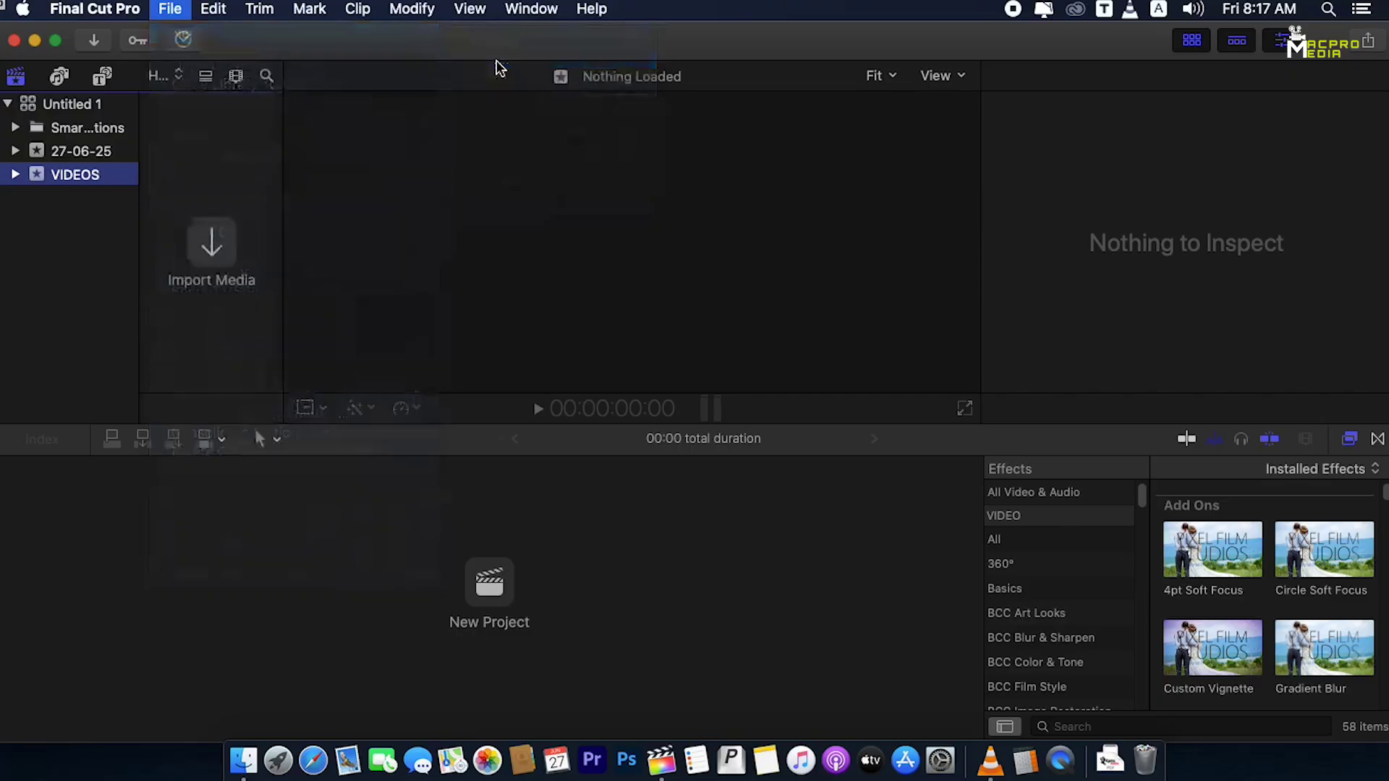
type("AUDIOS")
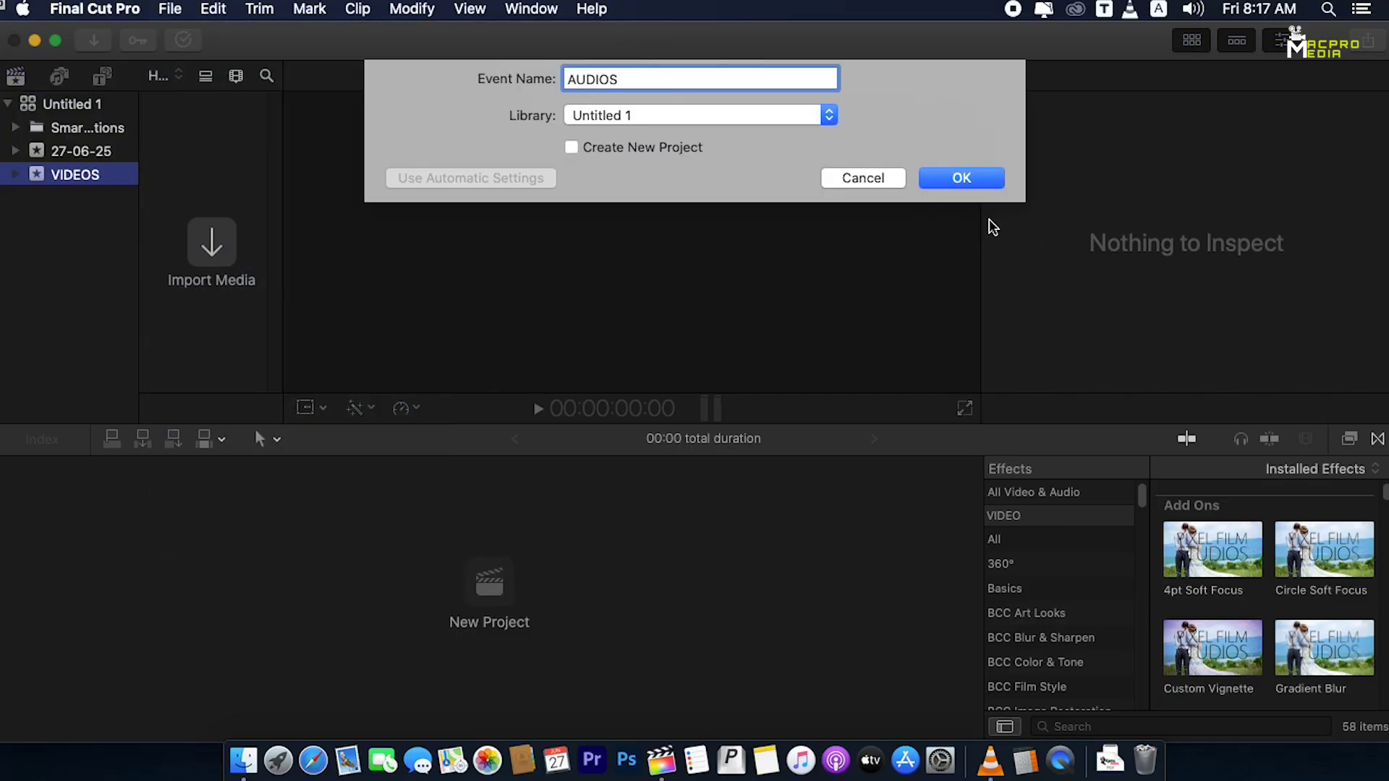
key("Return")
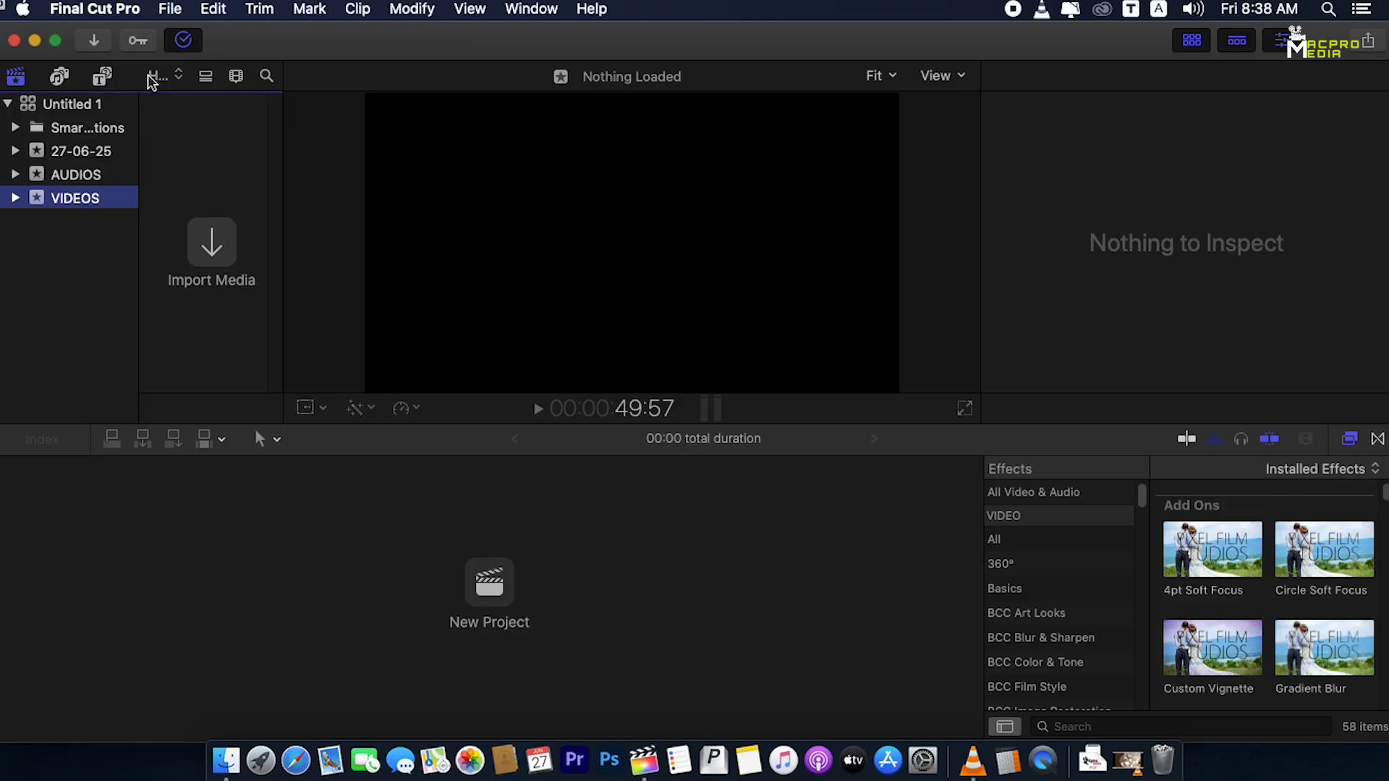
Open Media Import for the VIDEOS event and browse CAPTURE WORKS on the 2 TB work drive to the youtube channel folder
left_click(174, 14)
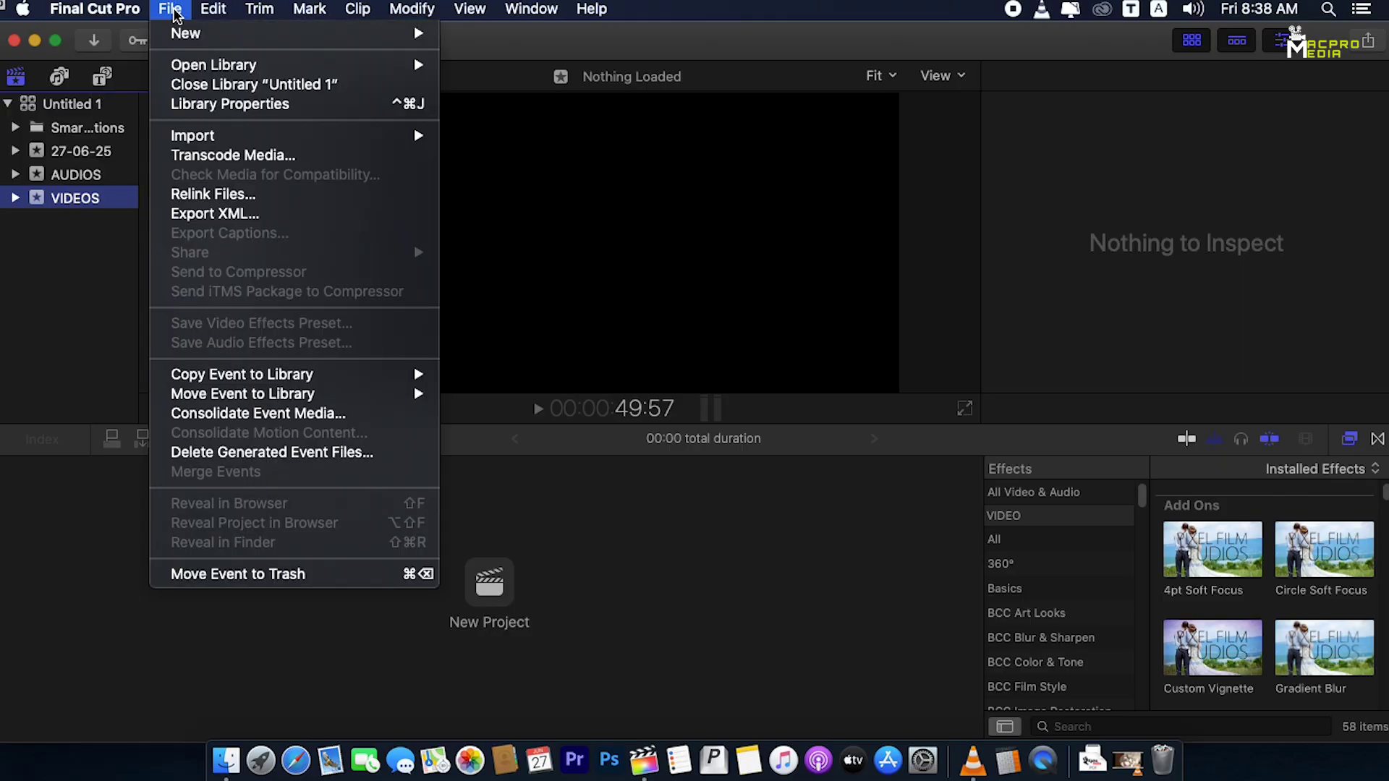
mouse_move(197, 143)
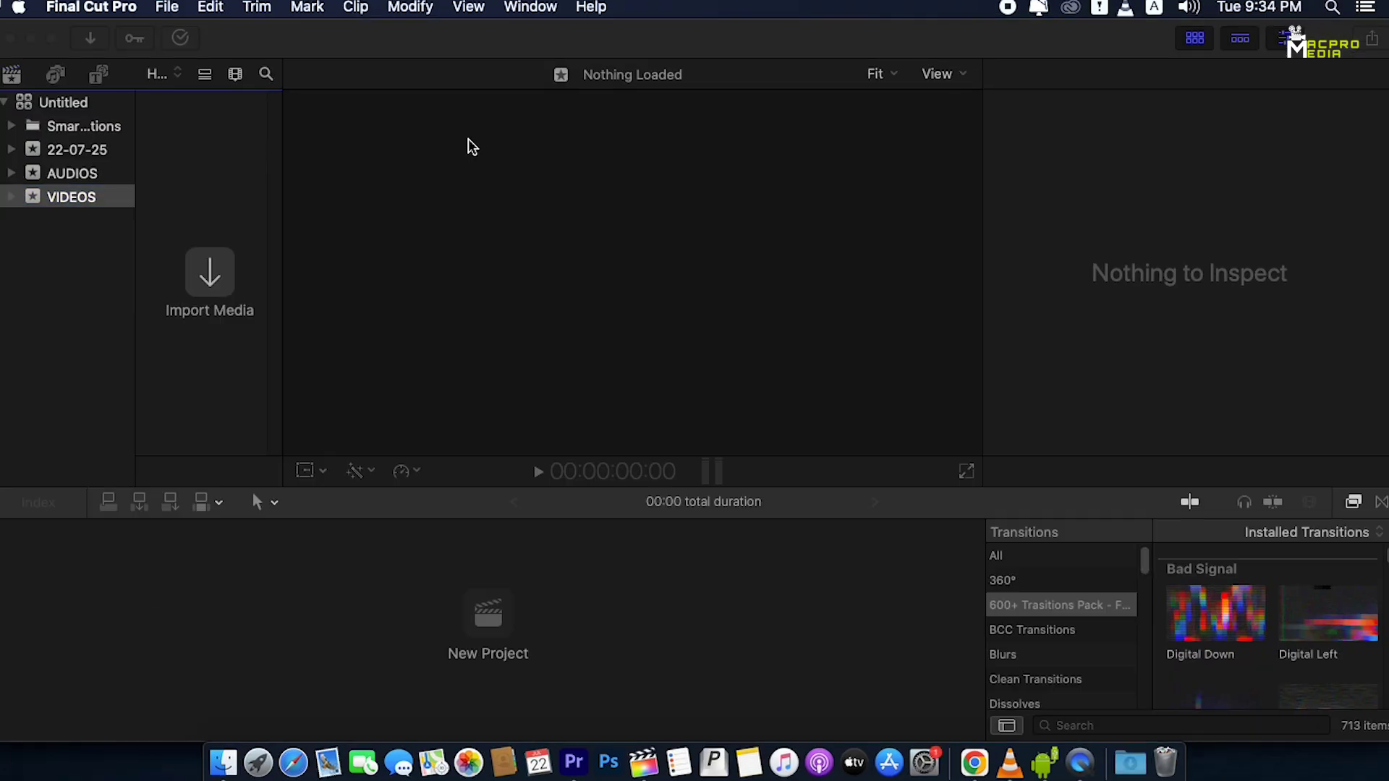
key("super+i")
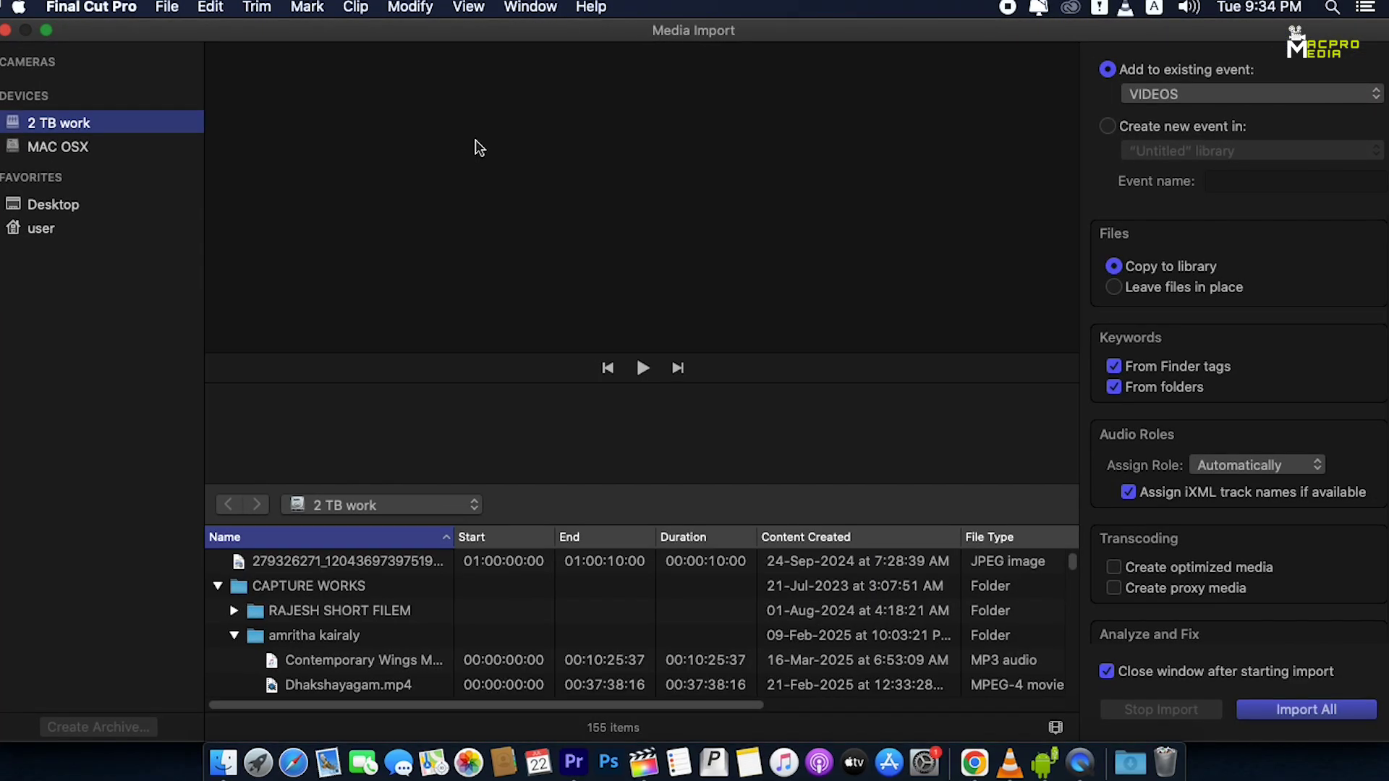
key("super+i")
left_click(369, 583)
scroll(380, 570, "down", 1)
scroll(380, 570, "down", 15)
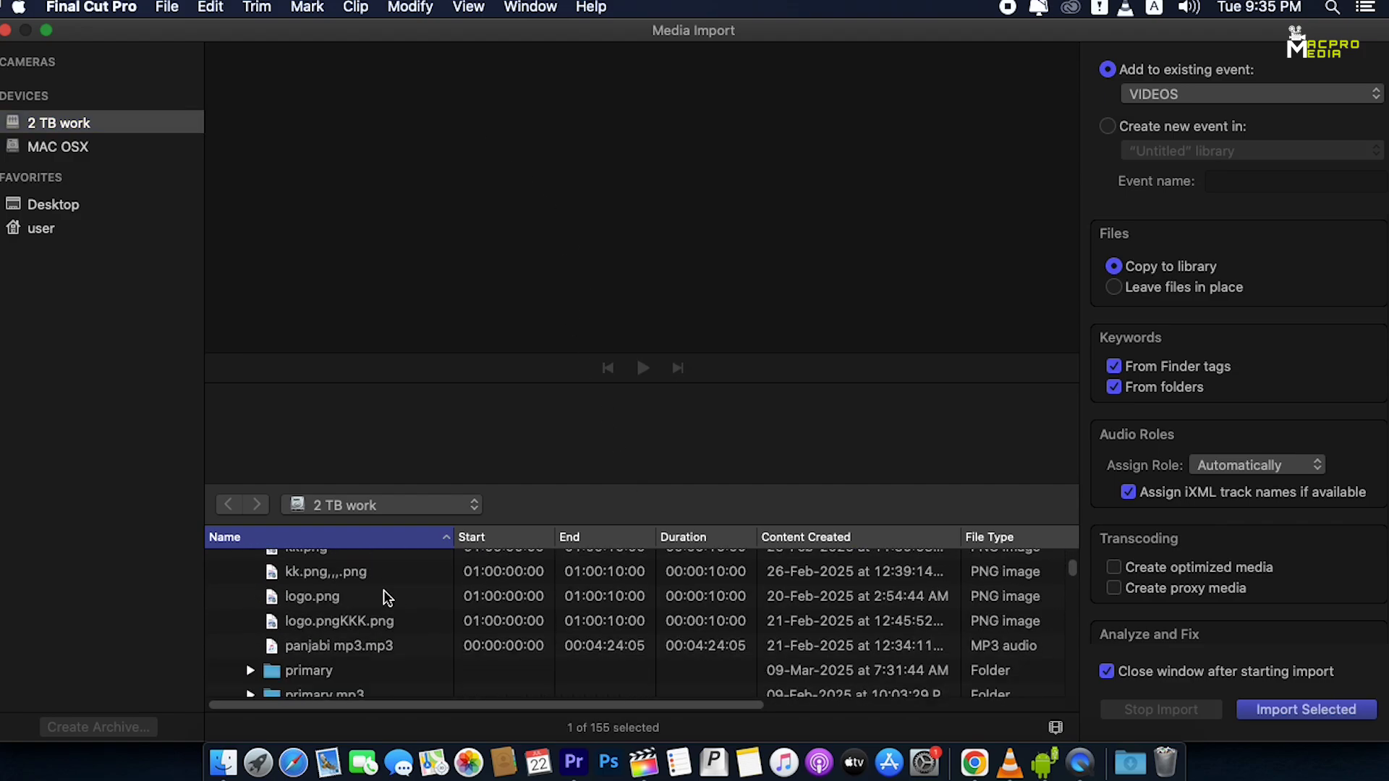
scroll(409, 646, "down", 12)
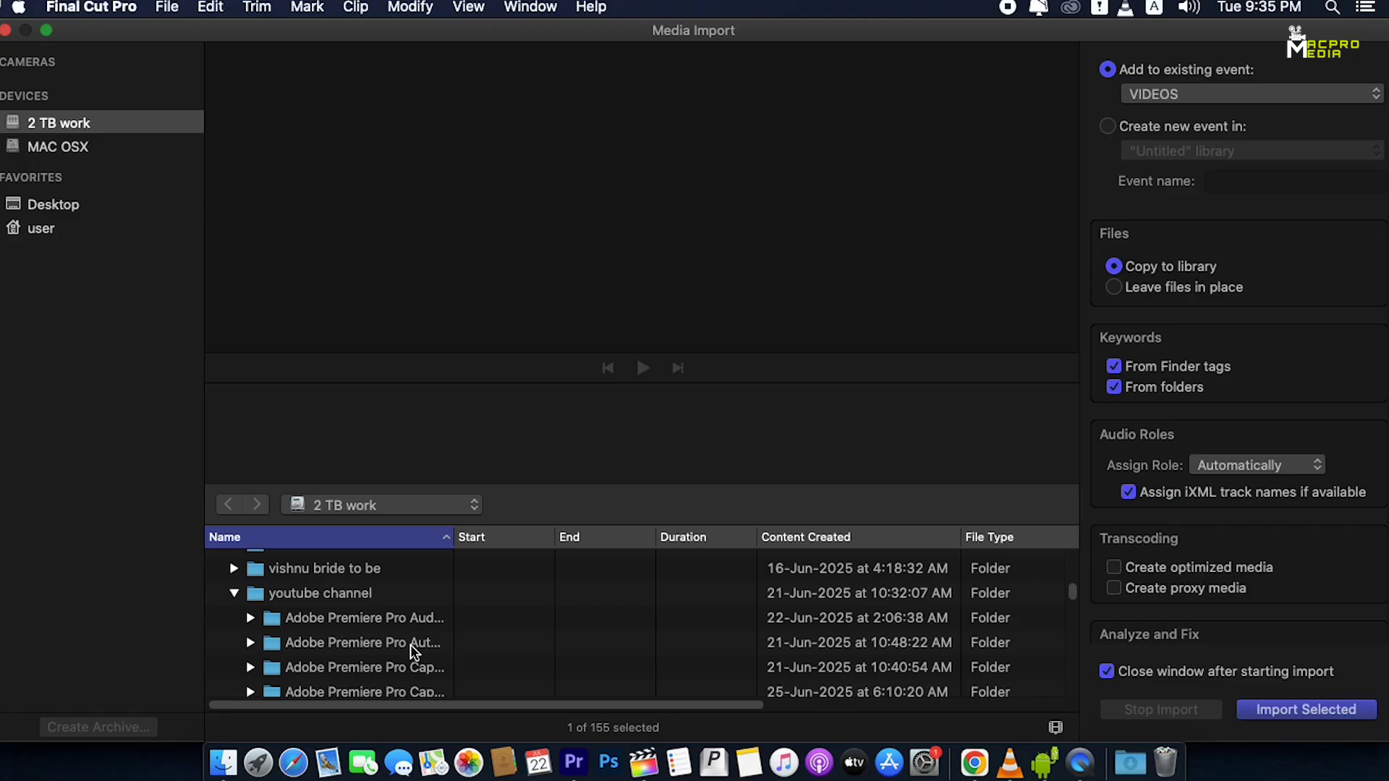
scroll(365, 608, "up", 9)
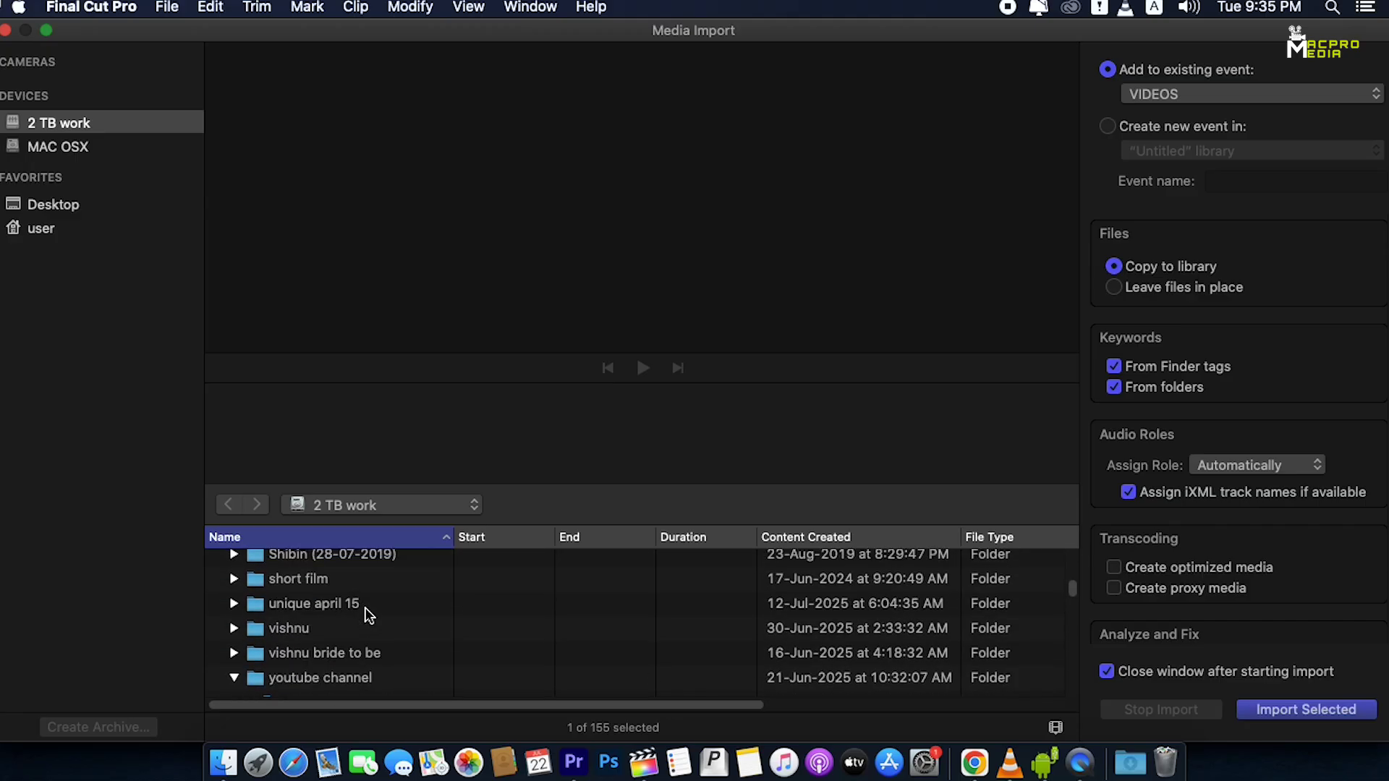
Try to import the VIDEO folder from youtube channel into the VIDEOS event, copying the files to the library
left_click(350, 677)
scroll(391, 669, "down", 3)
scroll(390, 661, "down", 8)
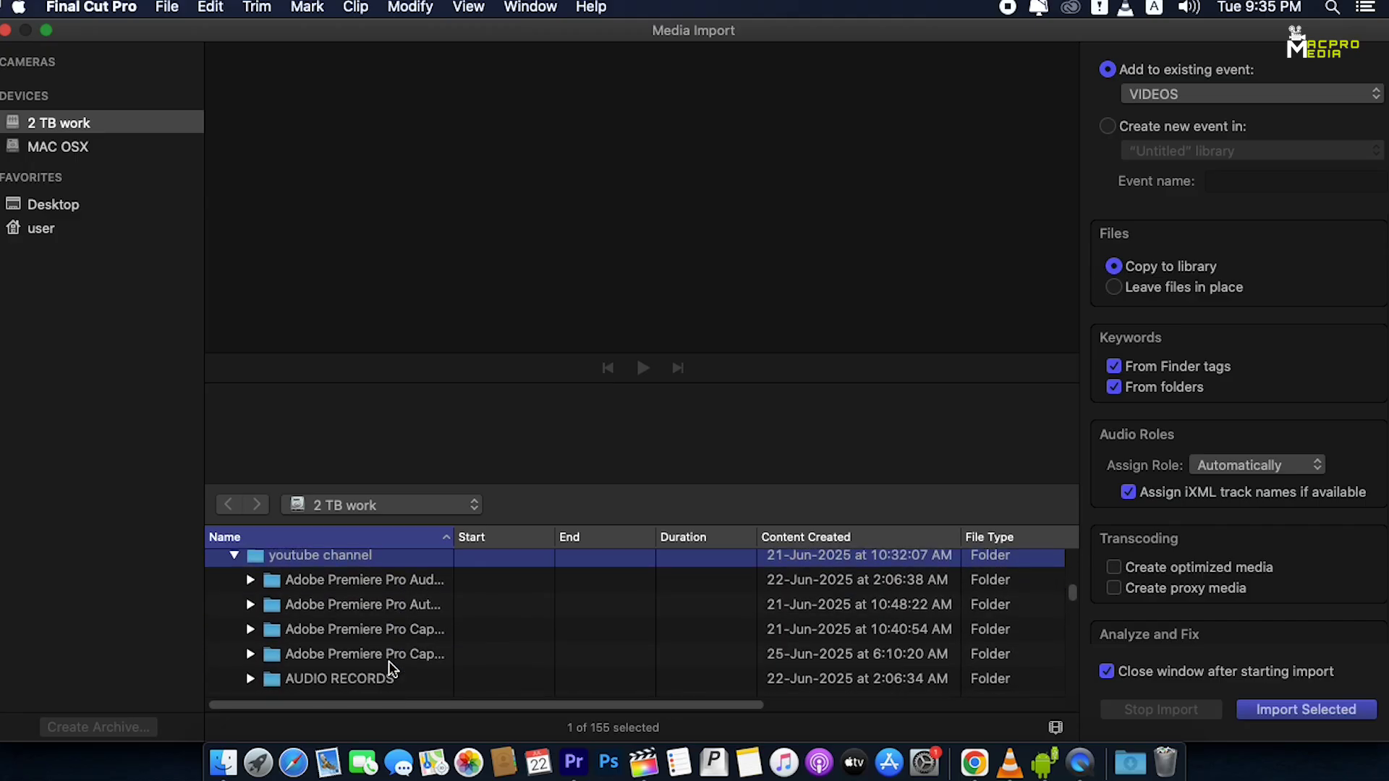
left_click(305, 618)
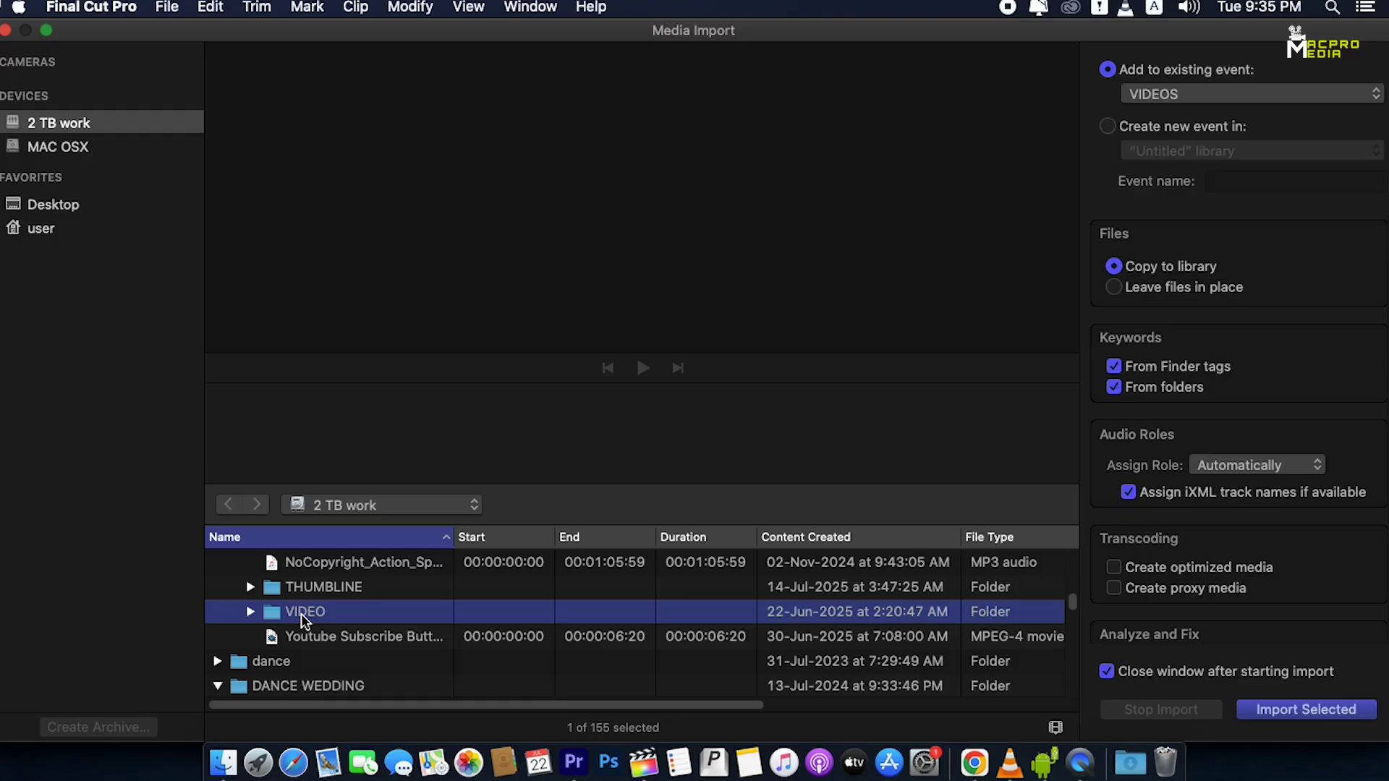
left_click(1315, 712)
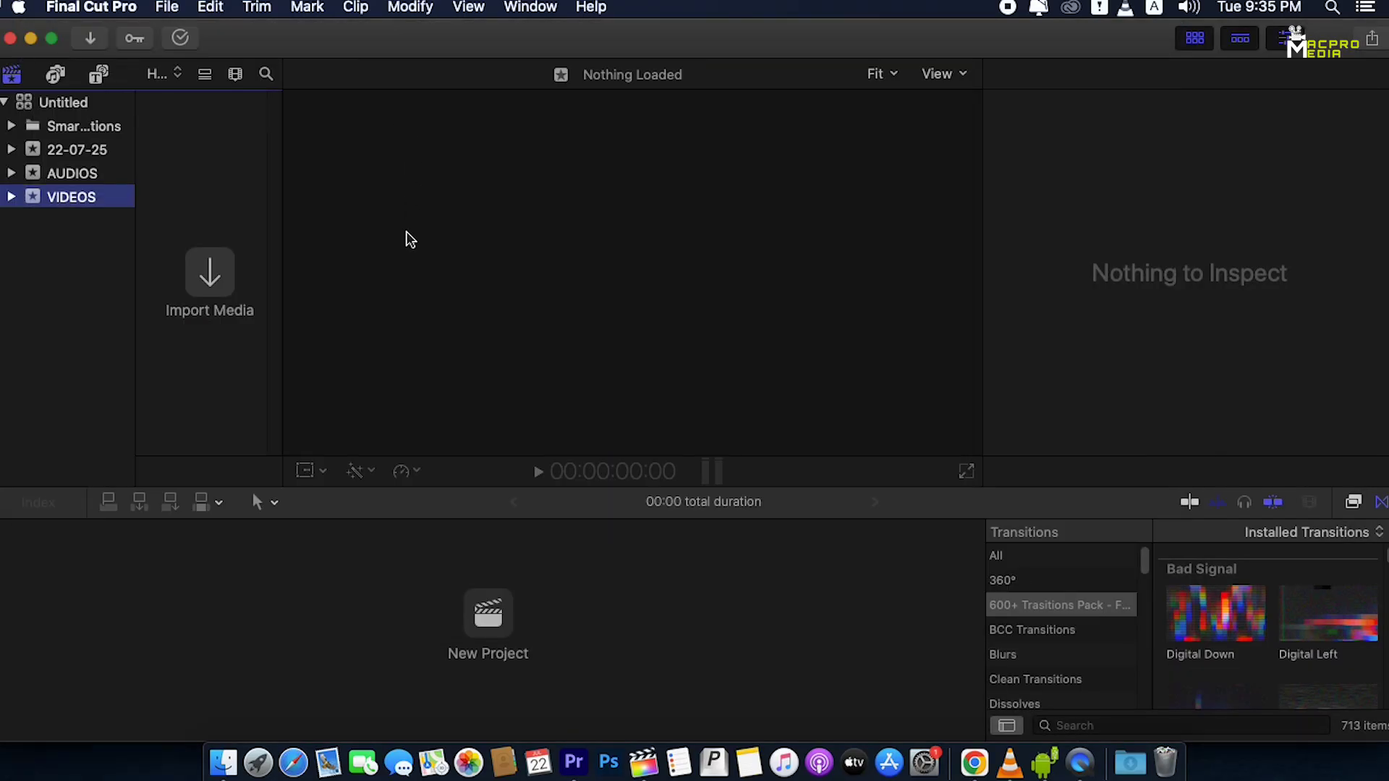
Switch to Finder and close its two open windows
left_click(231, 419)
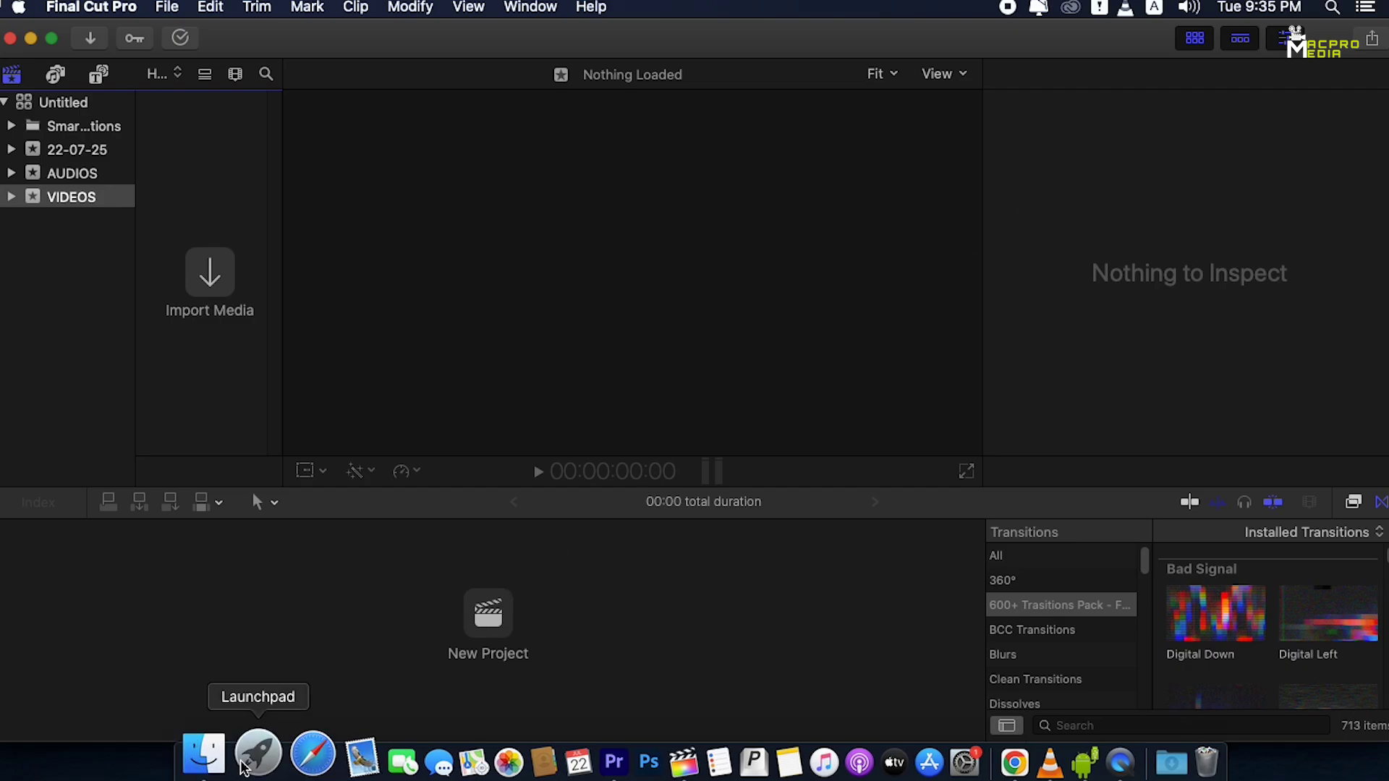
left_click(231, 765)
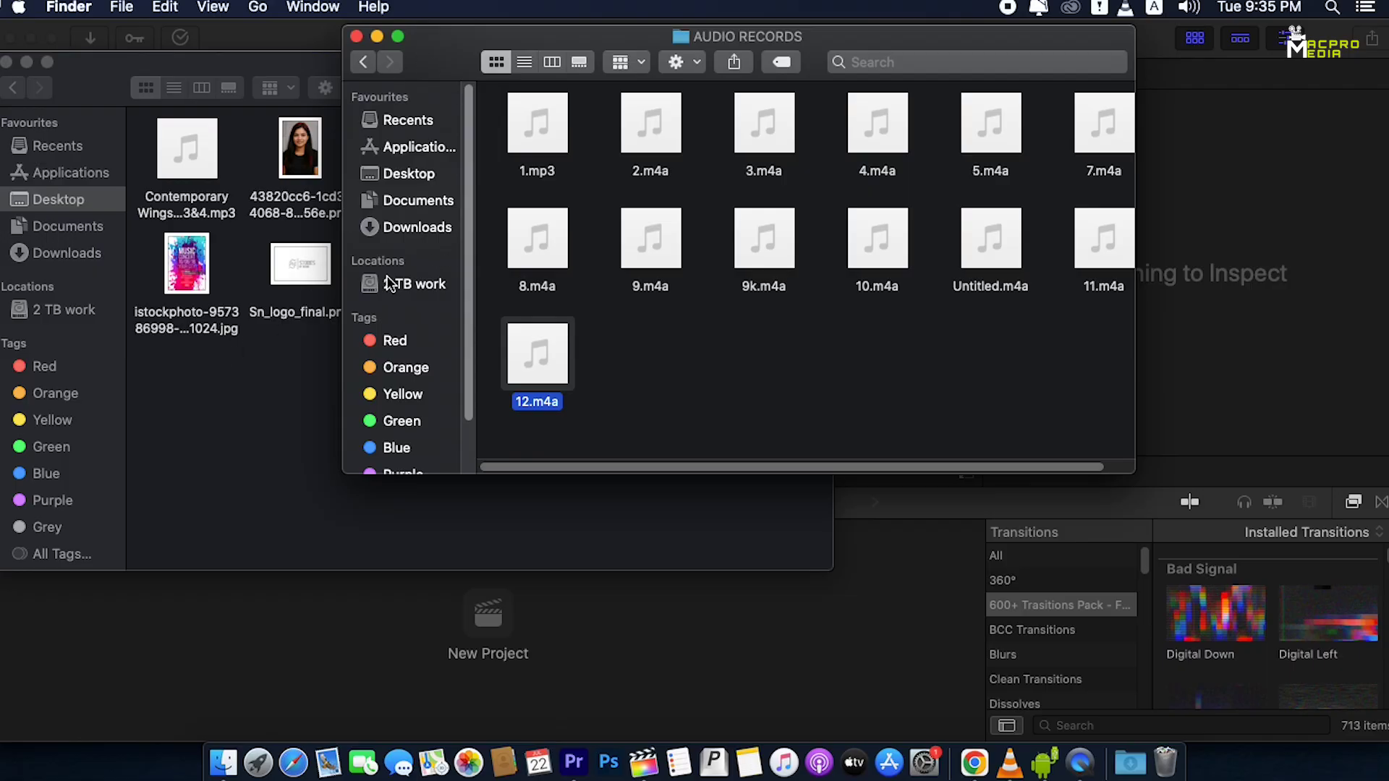
left_click(5, 62)
left_click(356, 36)
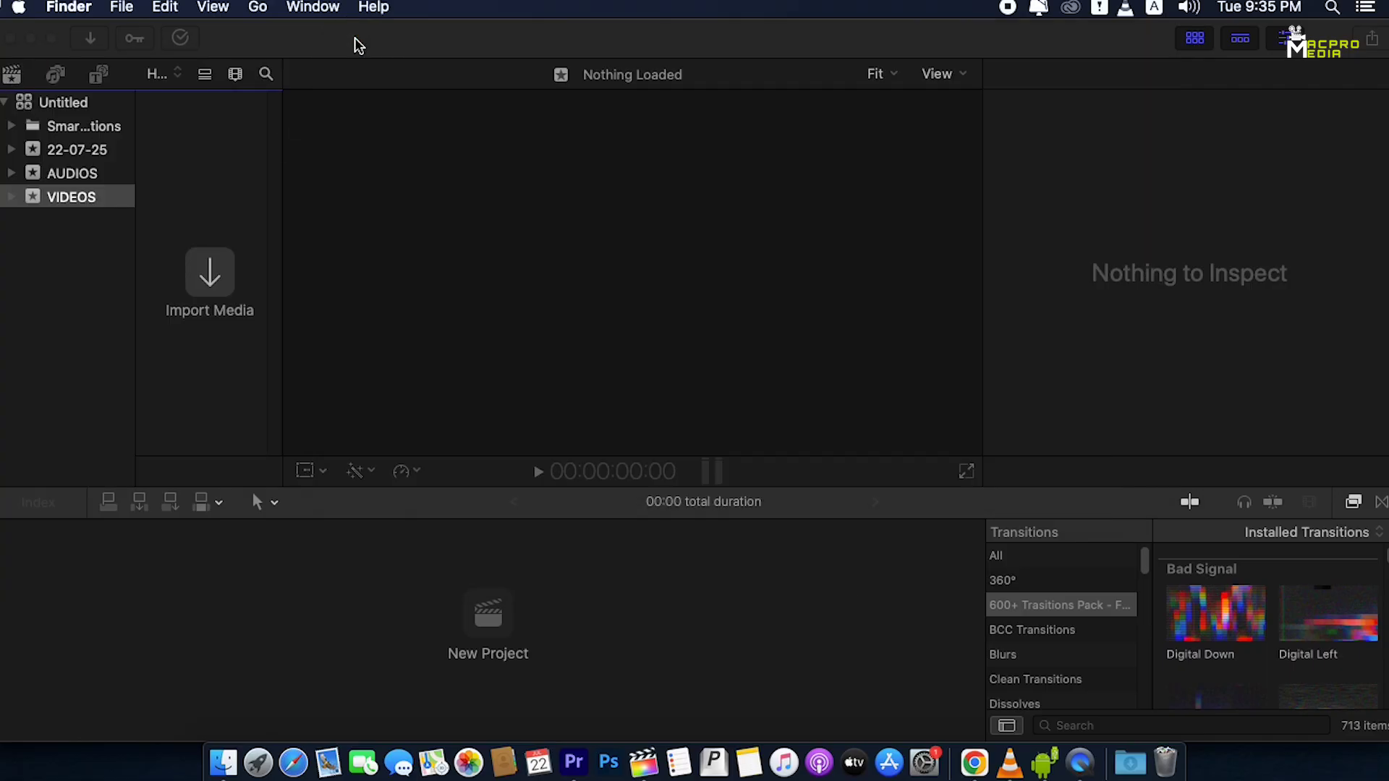
Import the VIDEO folder from 2 TB work > CAPTURE WORKS > youtube channel into the VIDEOS event directly from a new Finder window
left_click(222, 760)
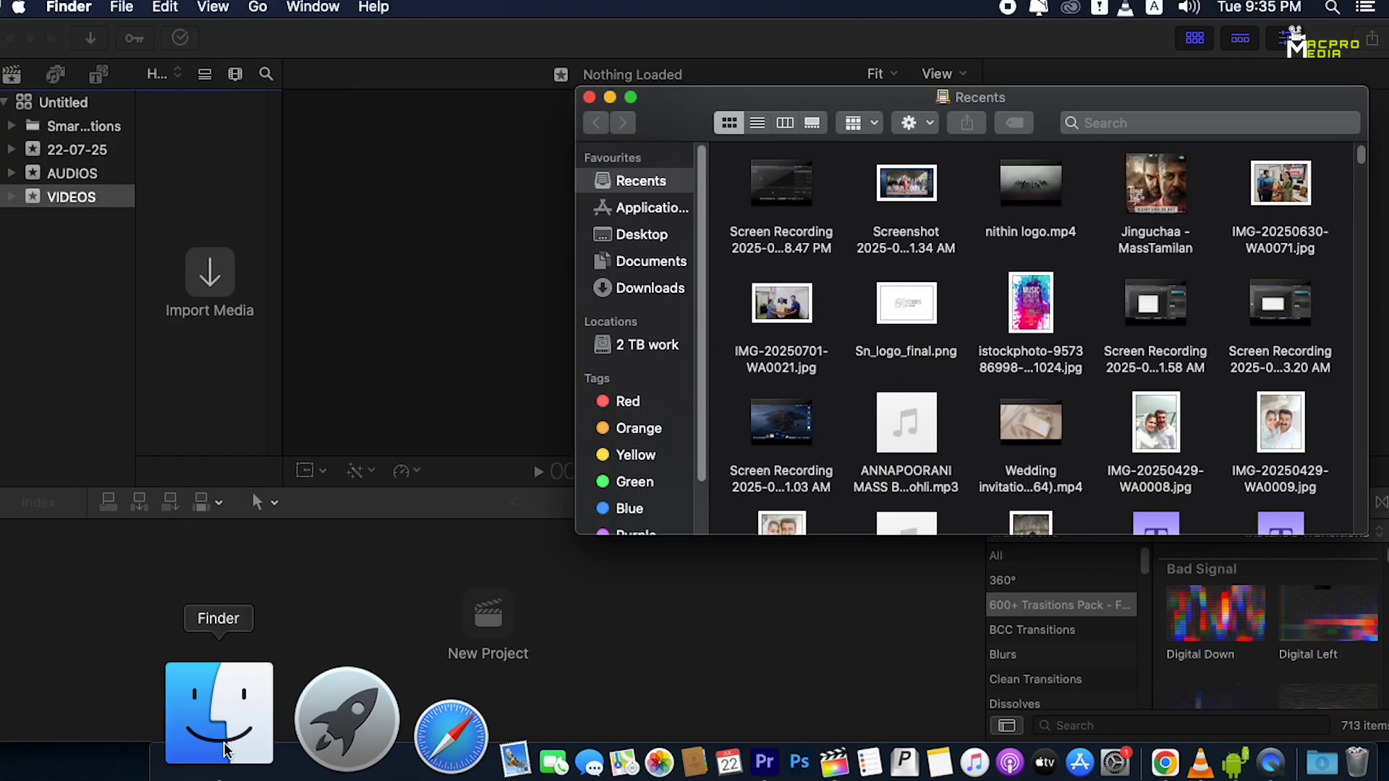
left_click(679, 346)
double_click(889, 195)
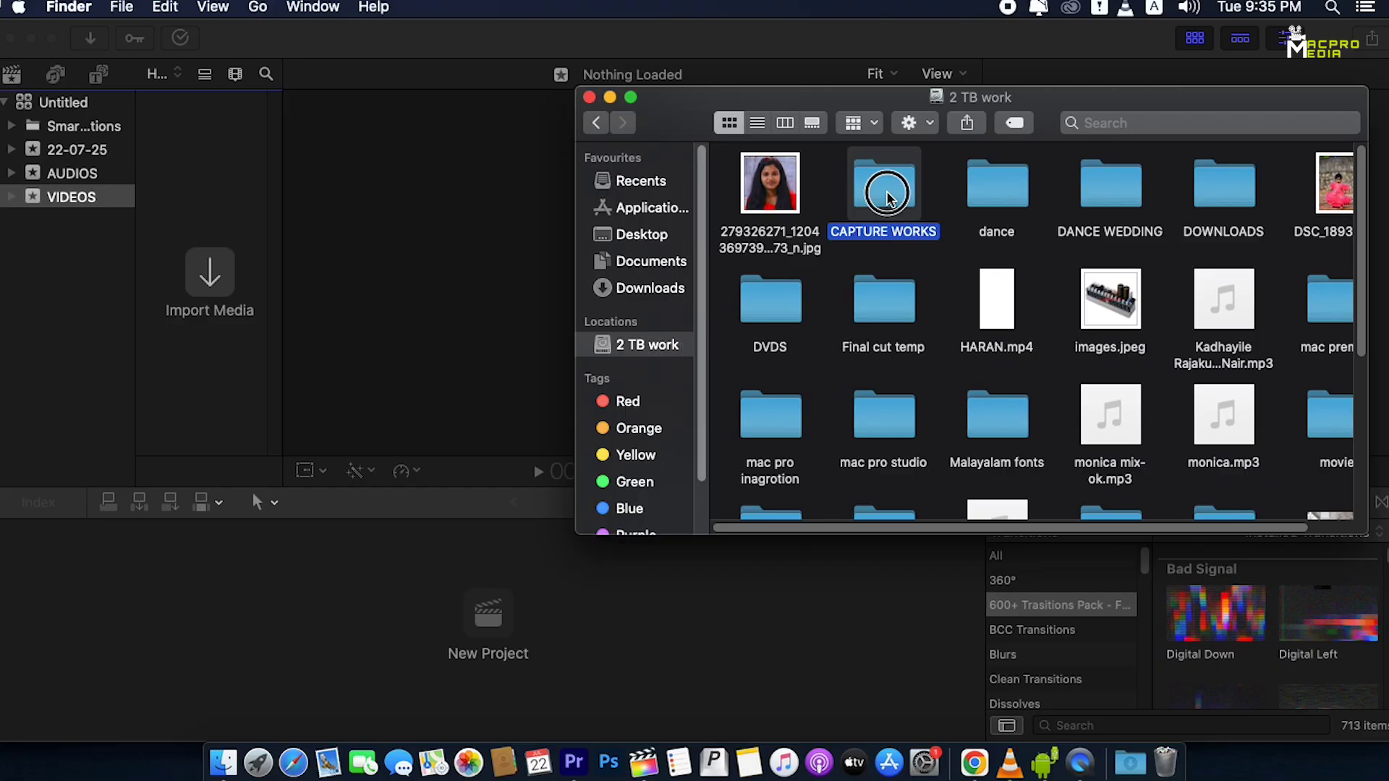
double_click(1234, 433)
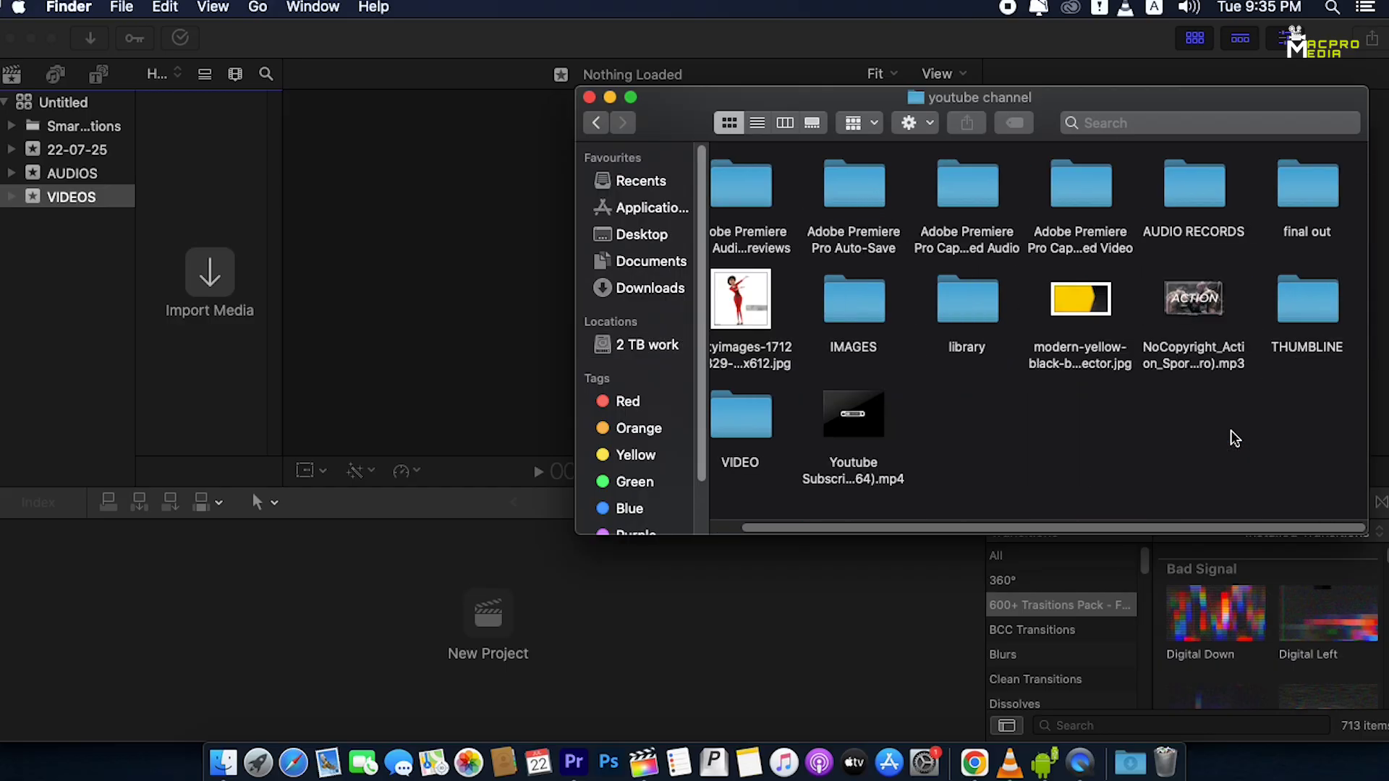
left_click_drag(756, 414, 204, 353)
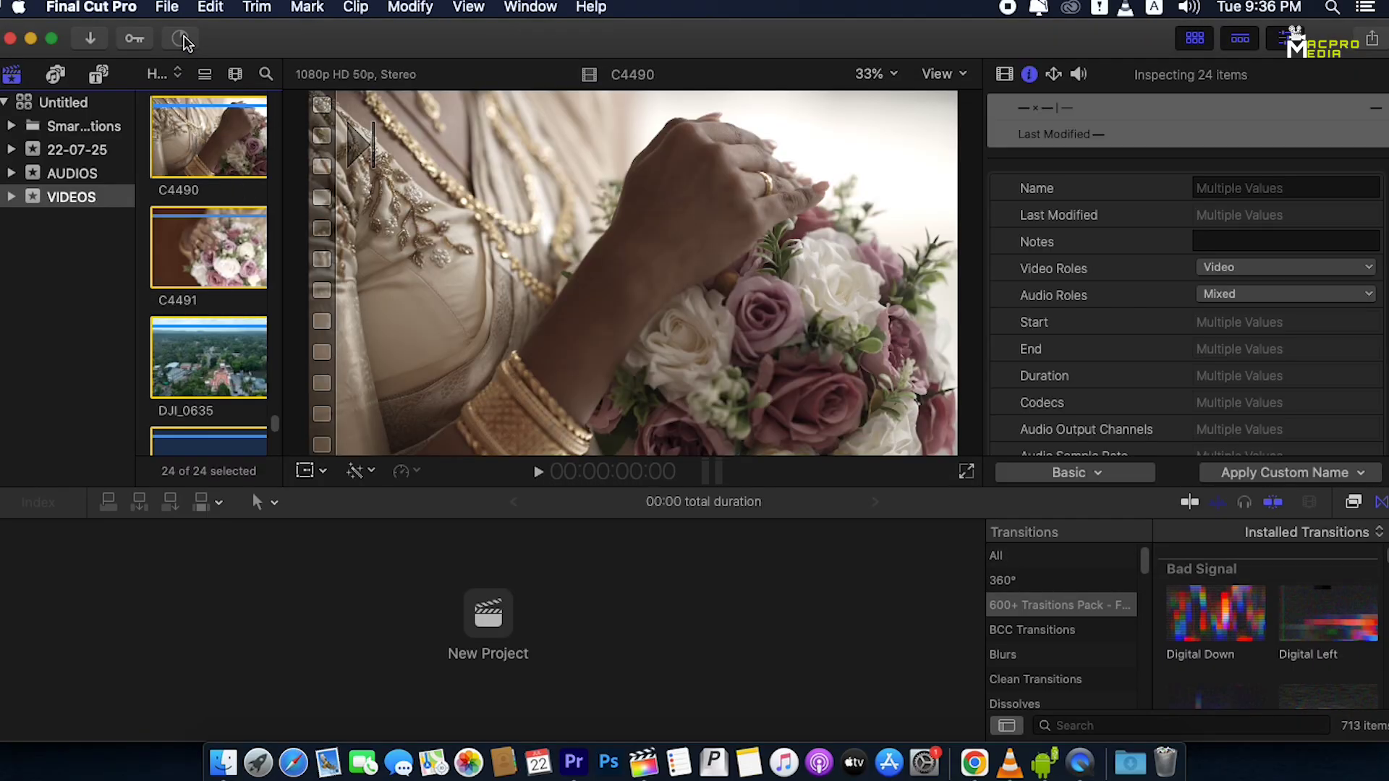
Check the progress of the background tasks and inspect the media information of clips C4490 and C4491
left_click(180, 38)
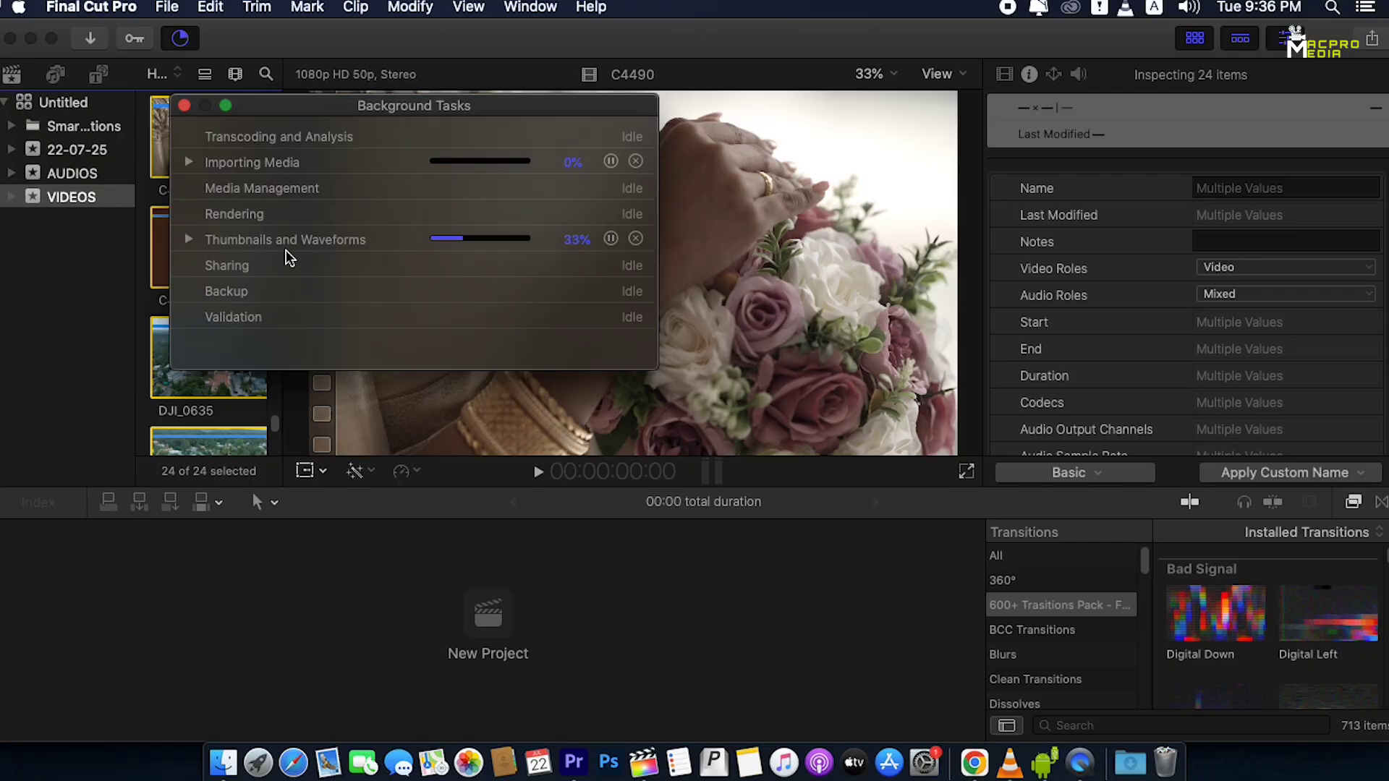
left_click(210, 157)
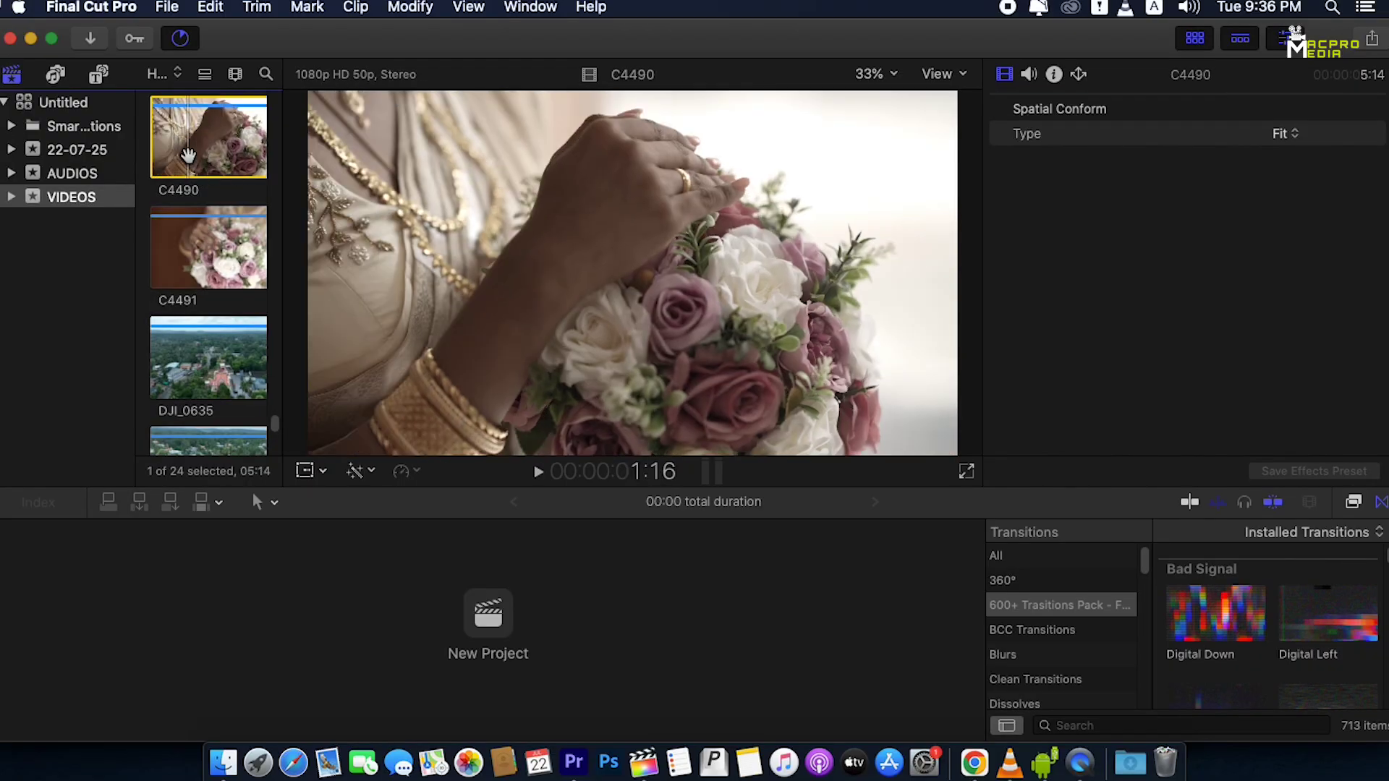
left_click(1054, 75)
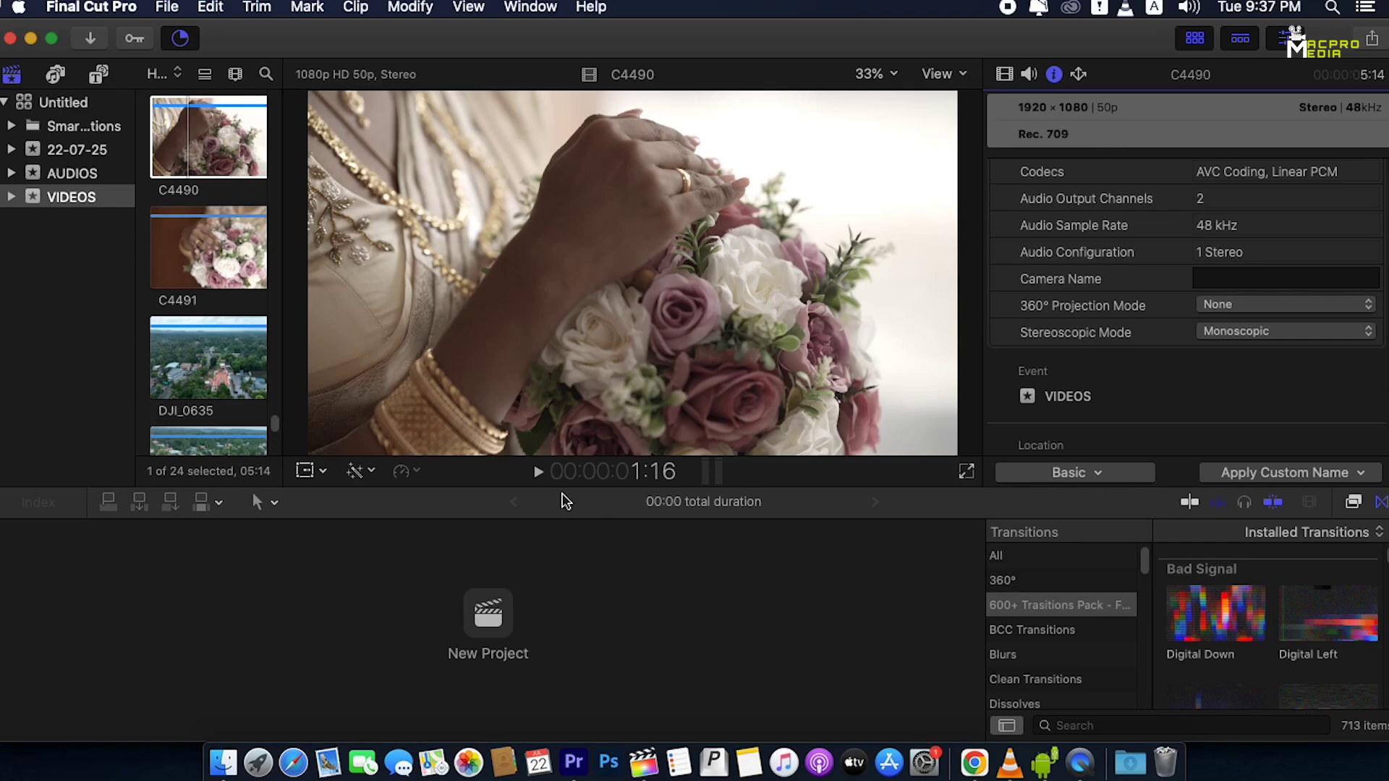
left_click(217, 257)
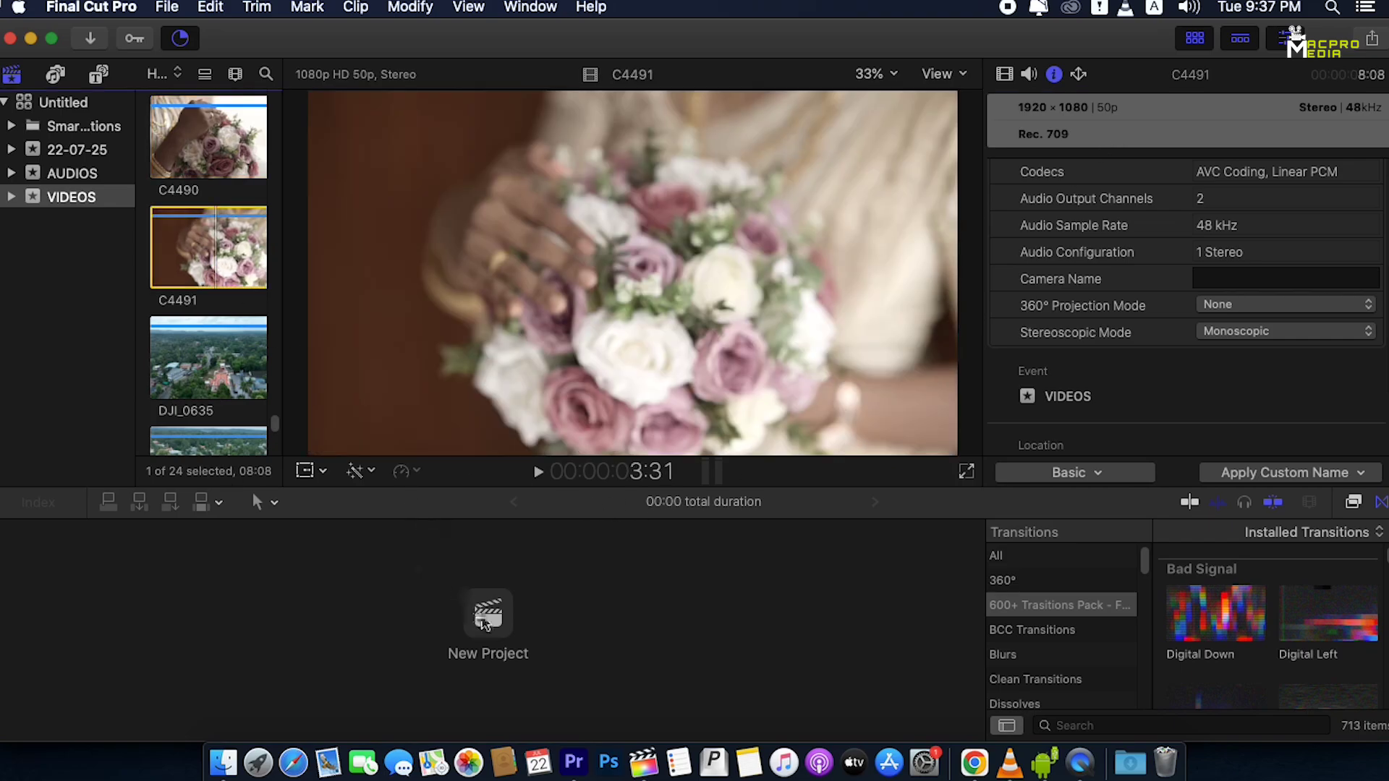
key("super+n")
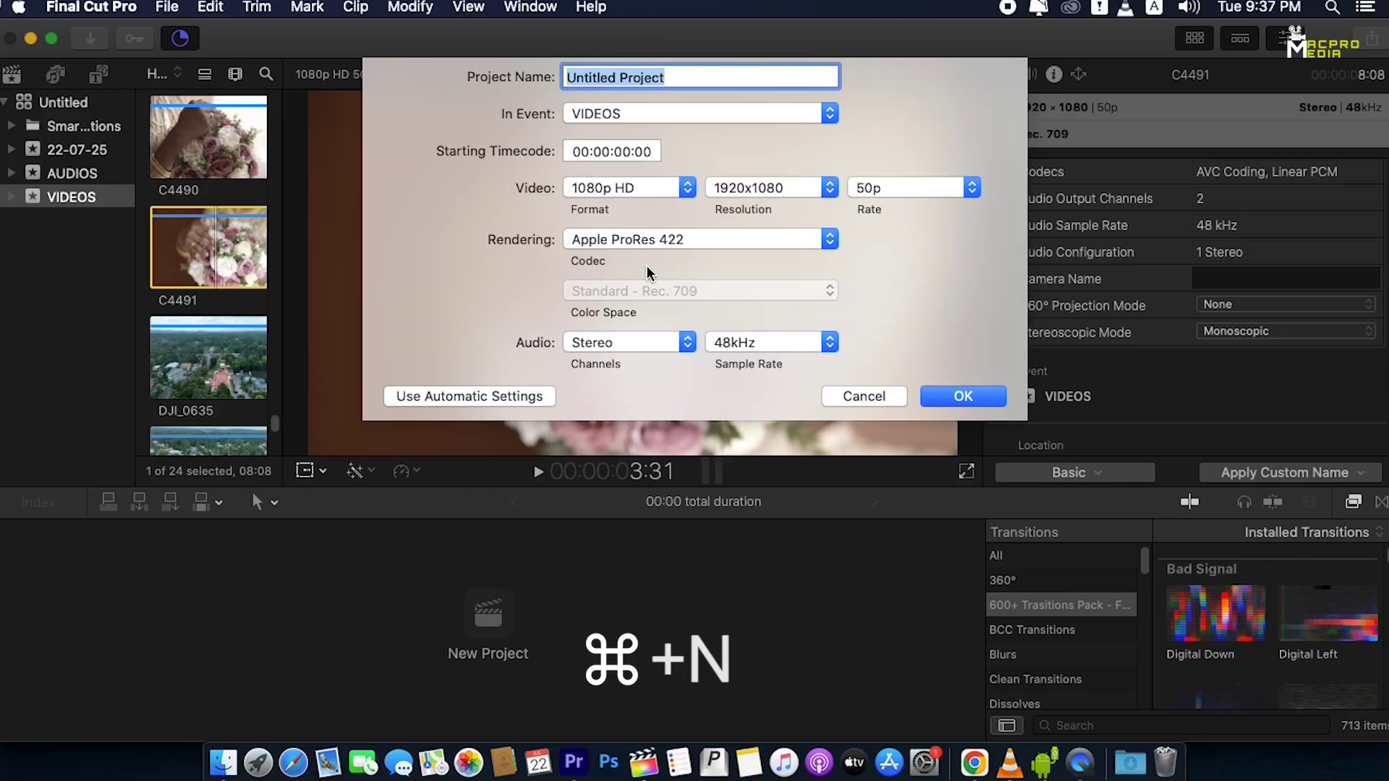
left_click(876, 407)
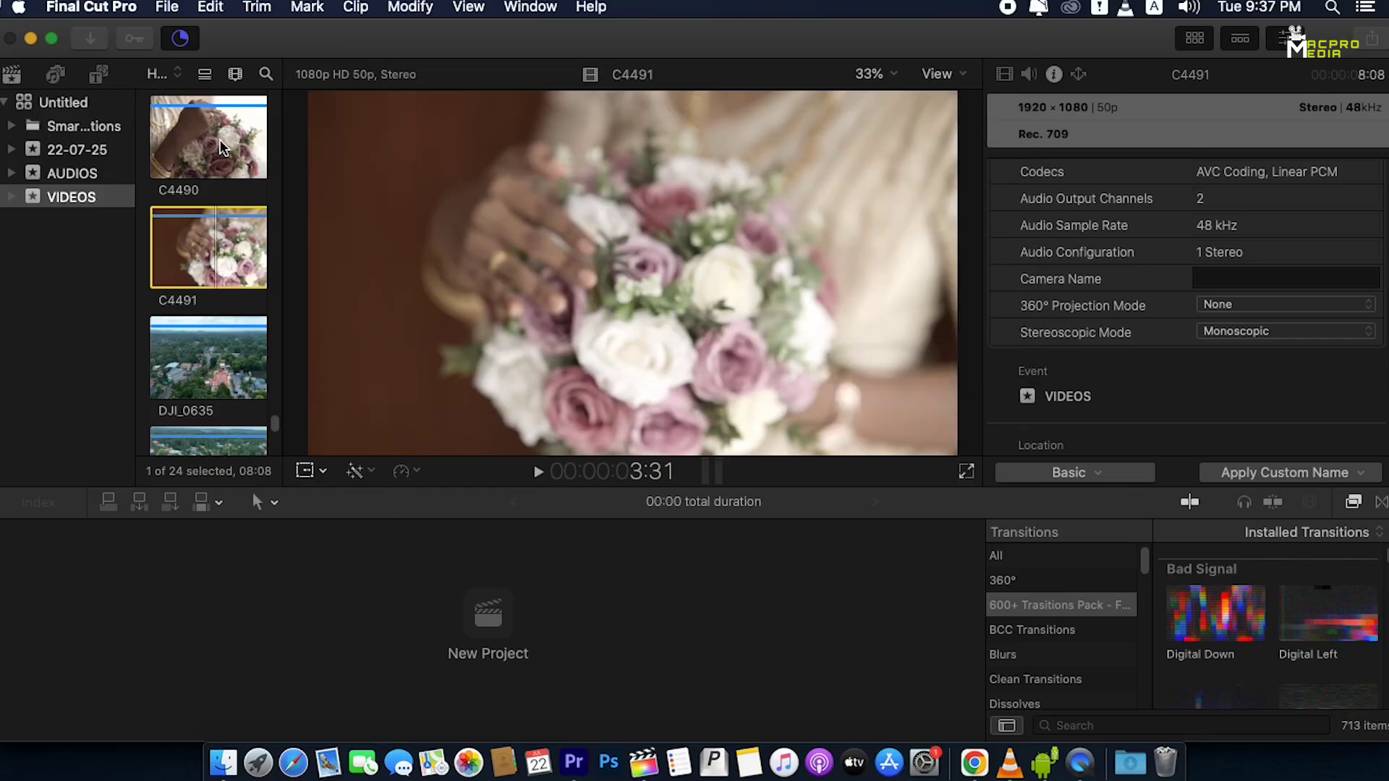
left_click(168, 7)
mouse_move(185, 33)
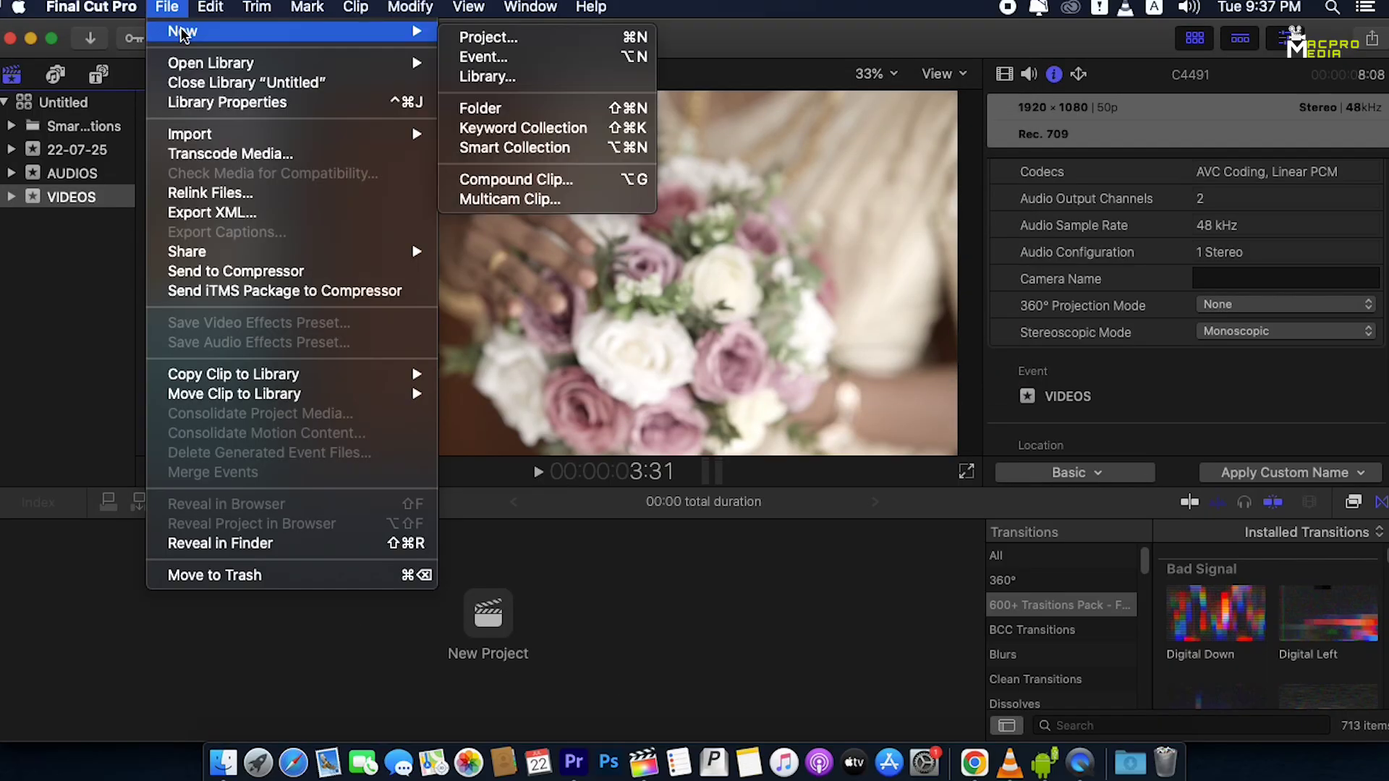
left_click(510, 44)
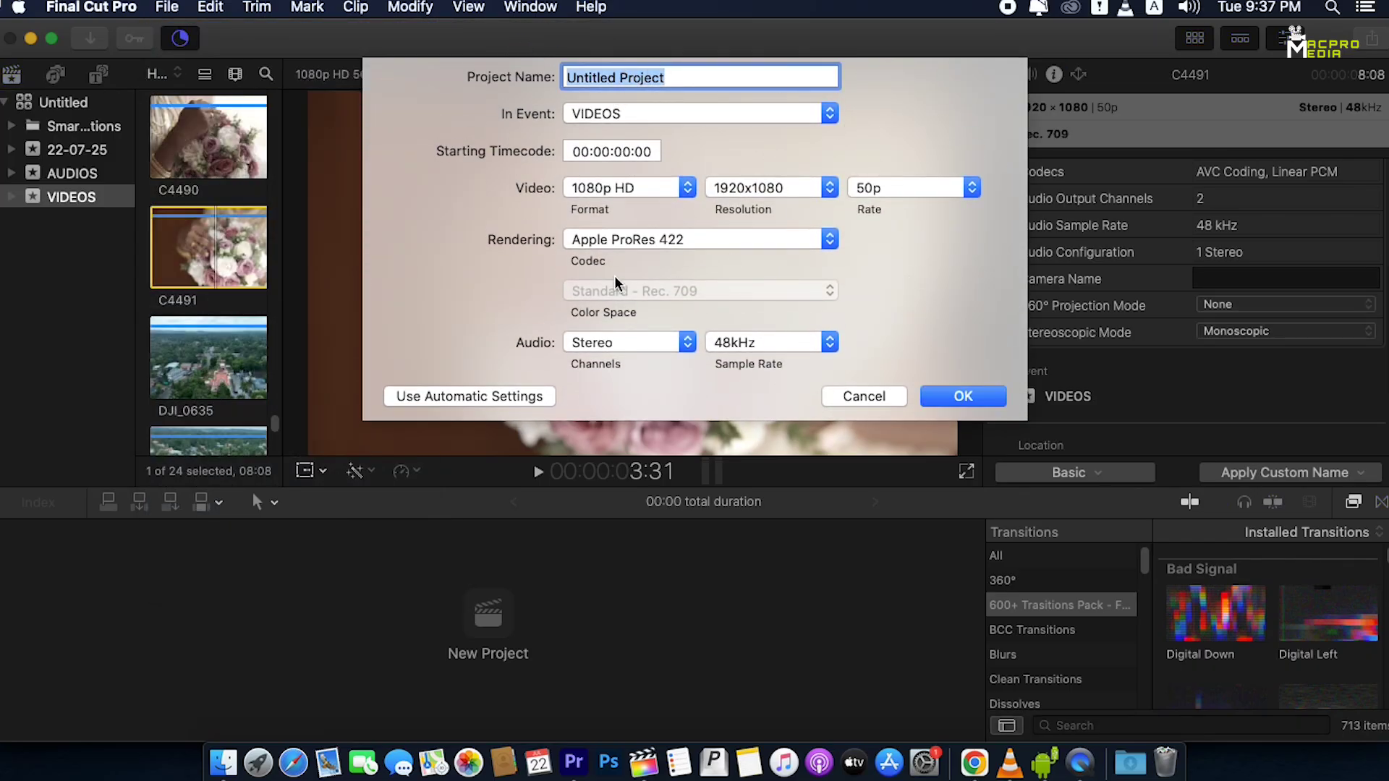
left_click(887, 401)
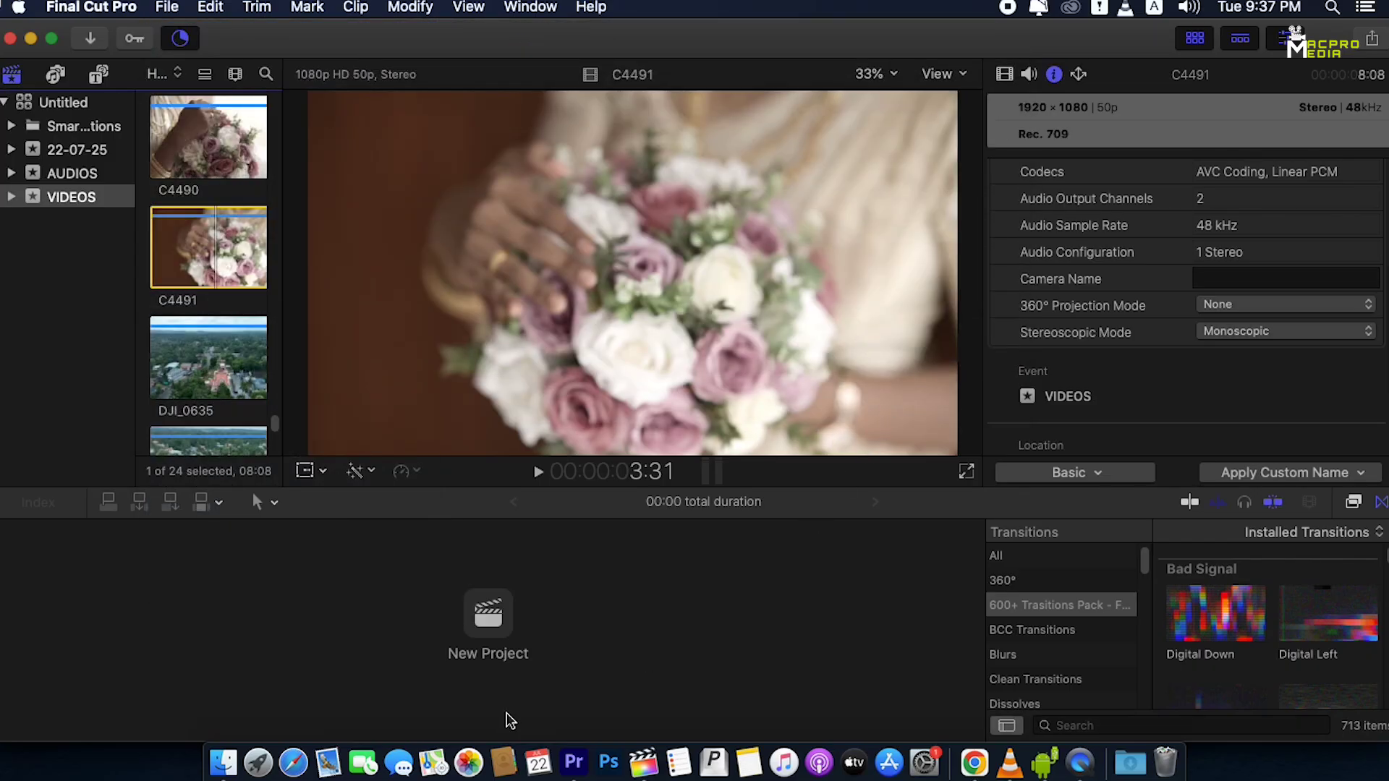
Create a new project with the default name in the VIDEOS event, using 1080p HD, 1920x1080 and a 50p frame rate
left_click(489, 624)
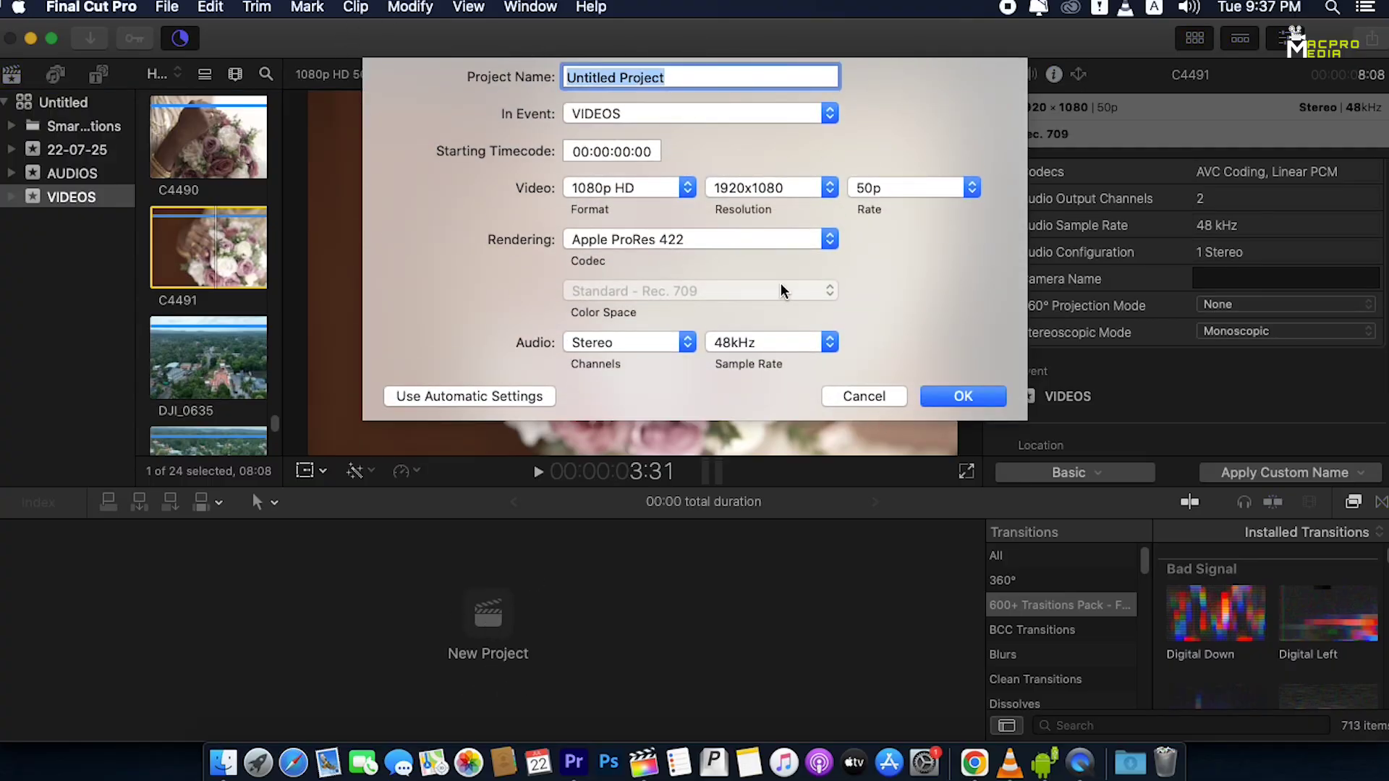
mouse_move(781, 290)
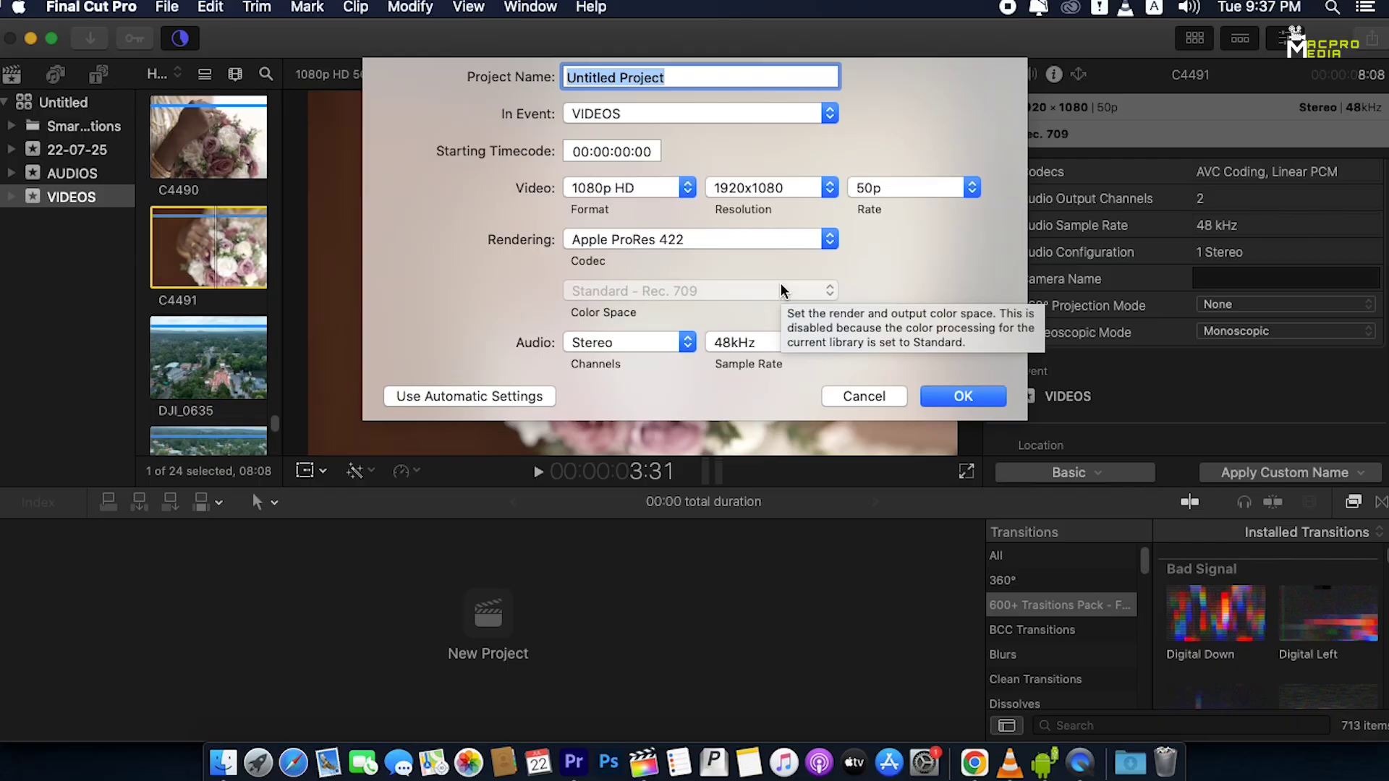
left_click(591, 81)
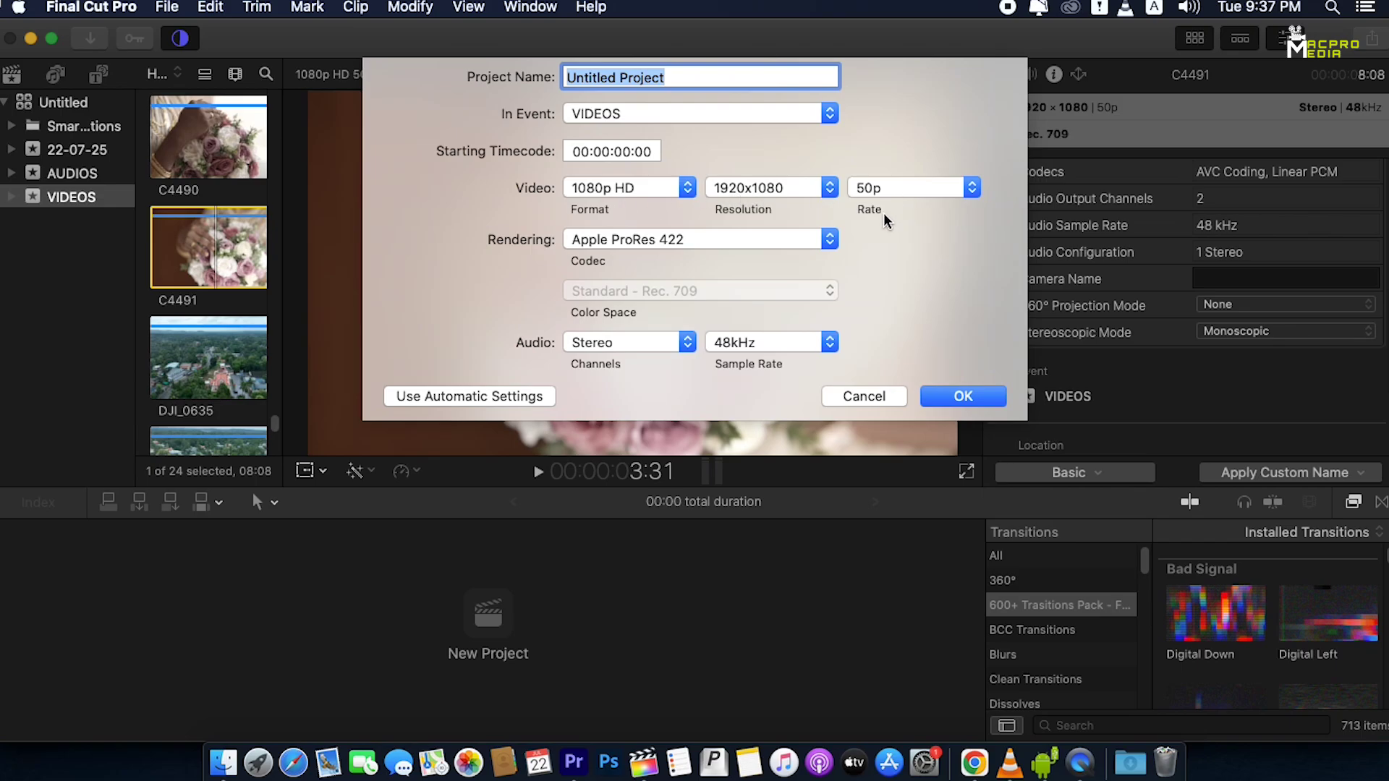
left_click(935, 190)
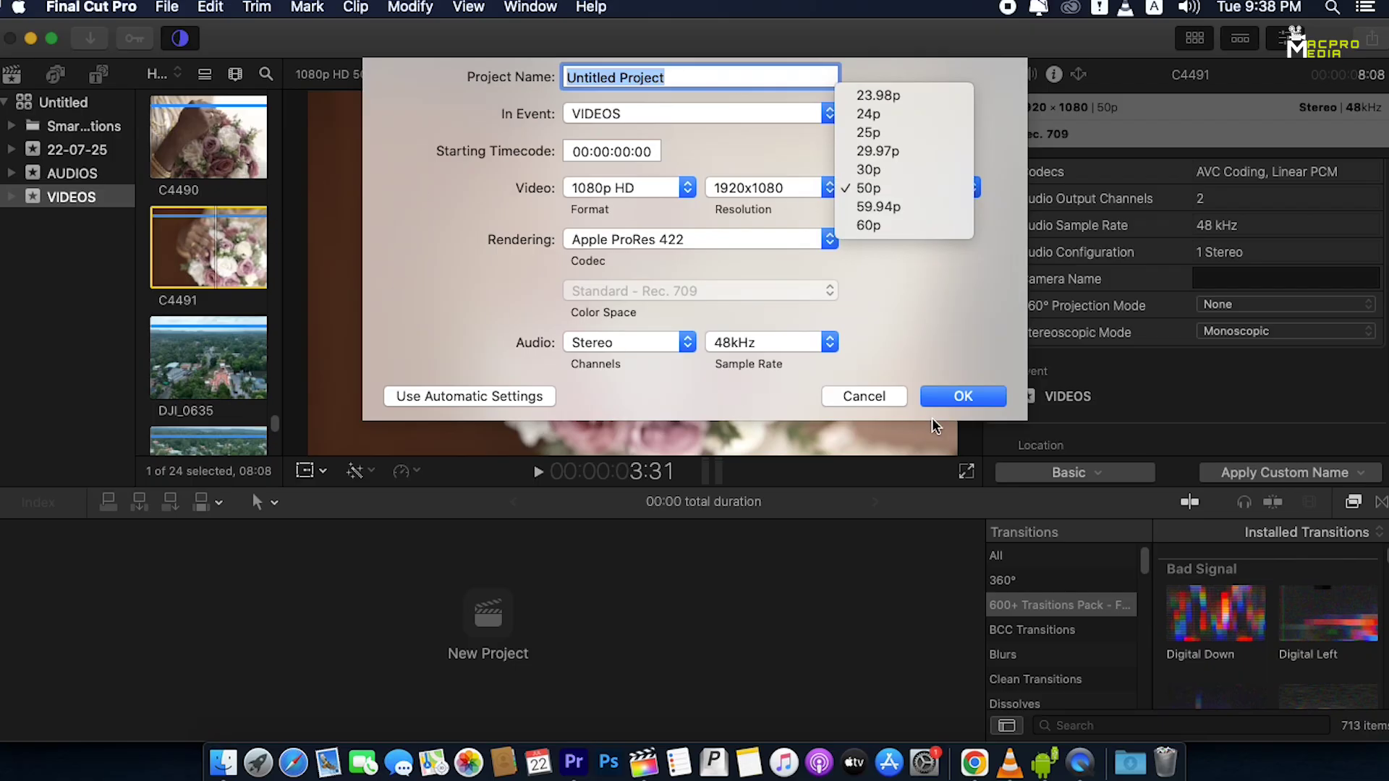
left_click(915, 303)
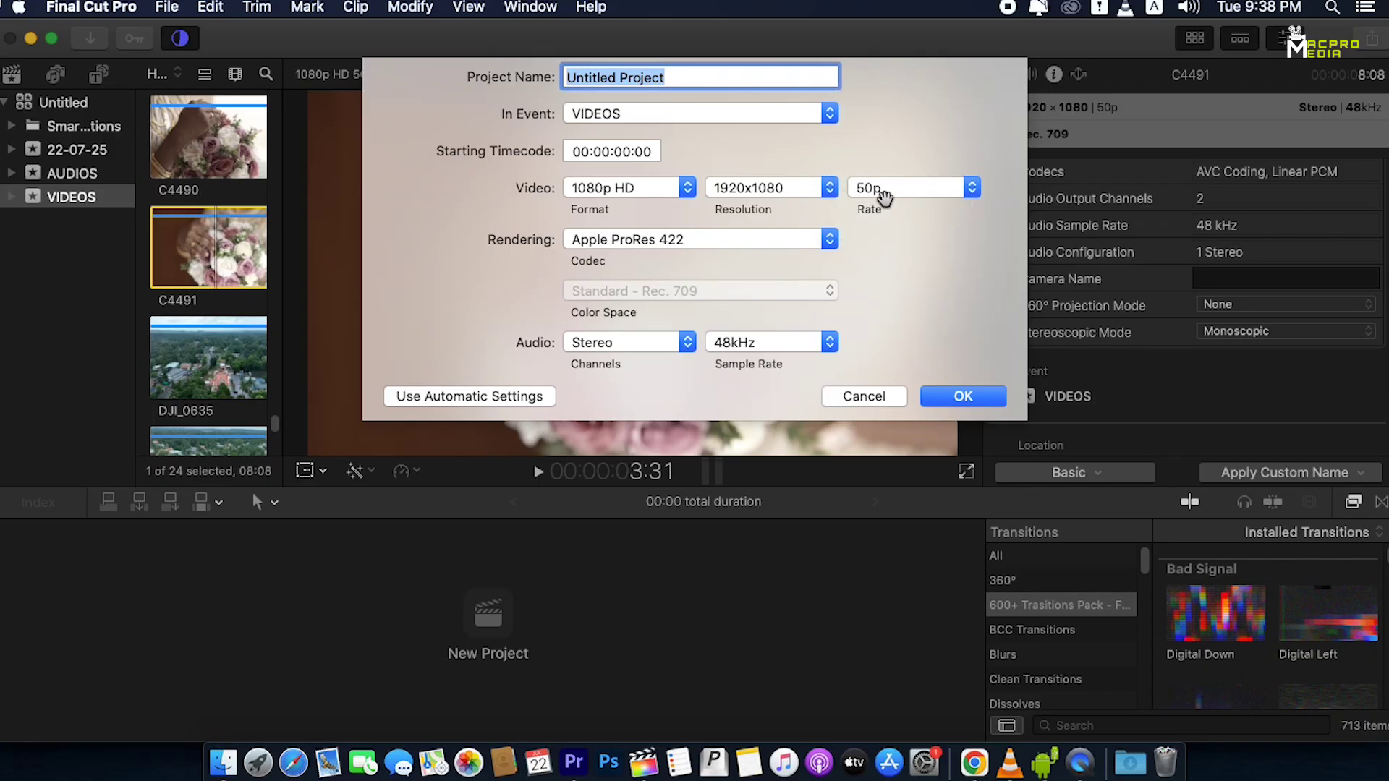
left_click(890, 192)
left_click(940, 275)
left_click(944, 187)
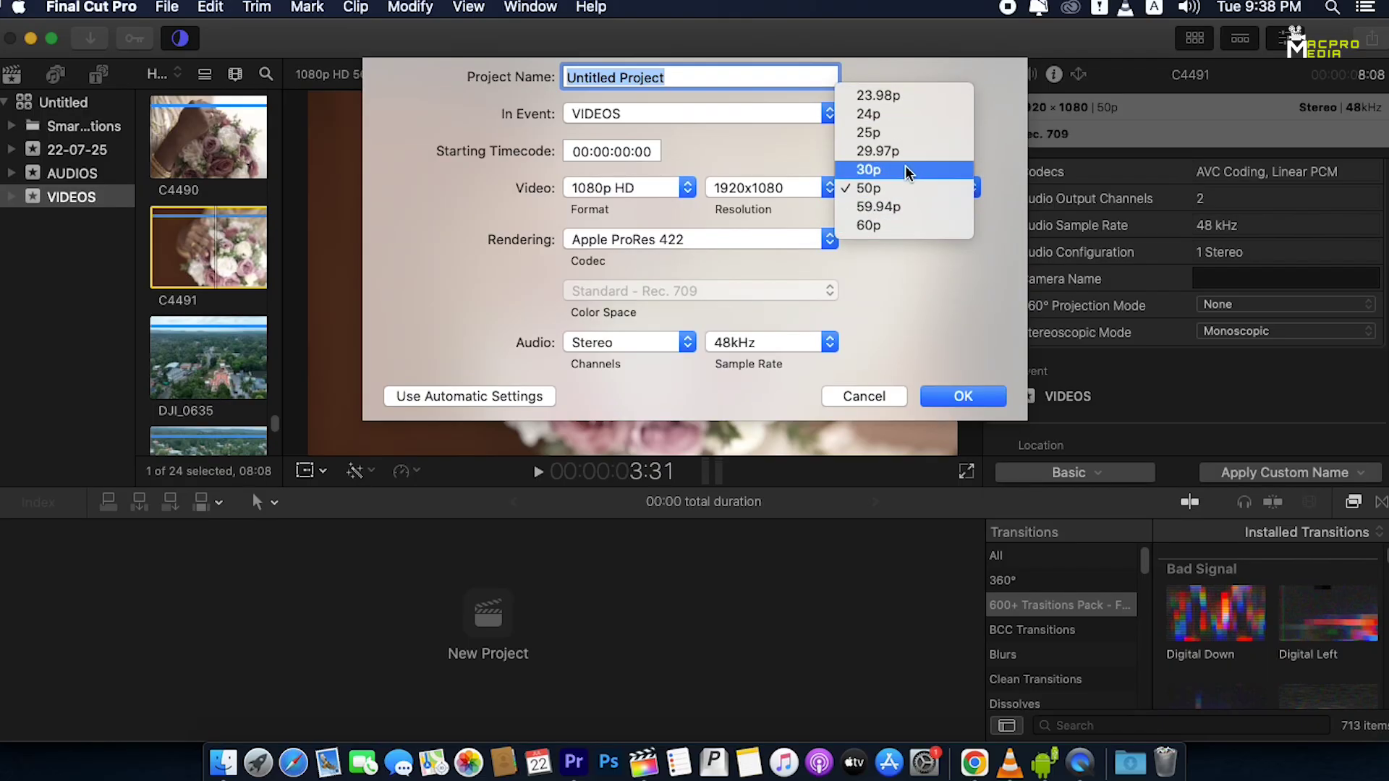
left_click(879, 190)
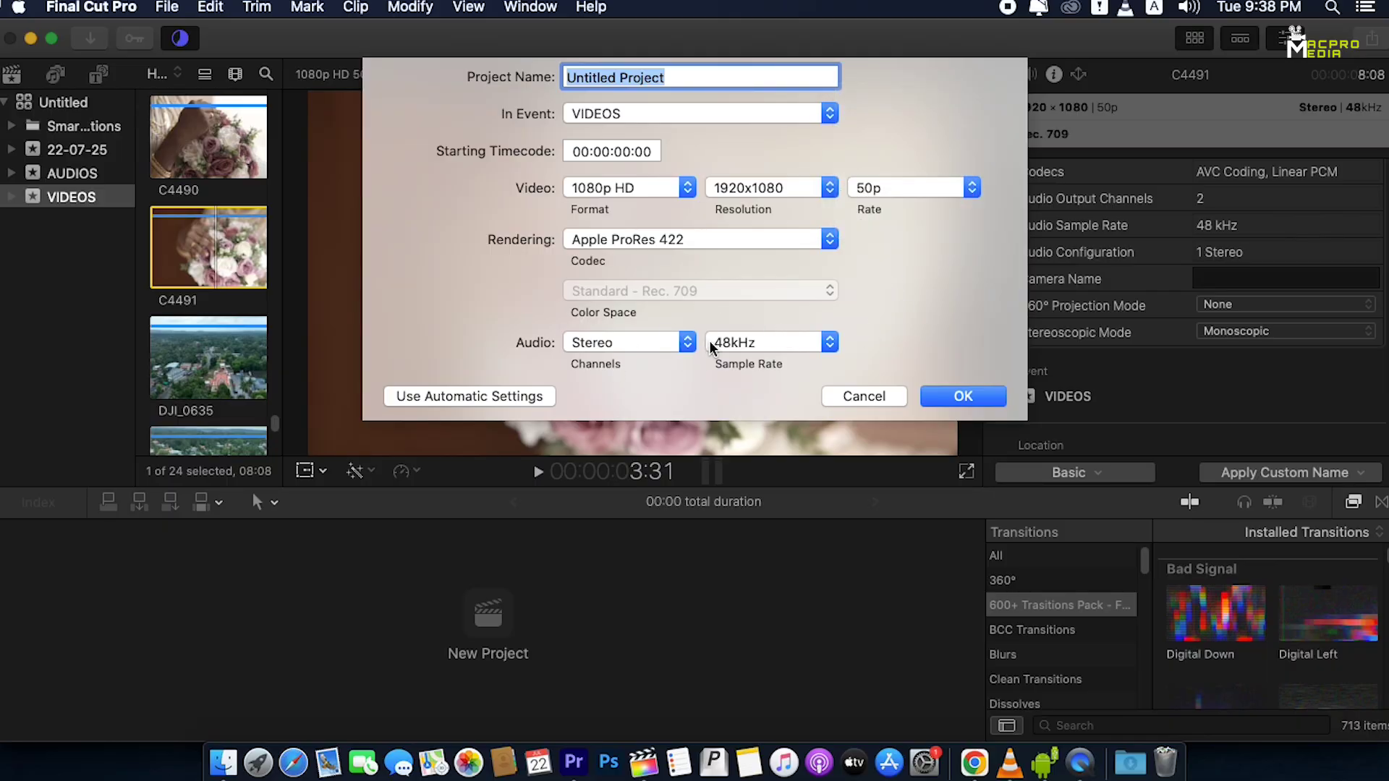
left_click(934, 398)
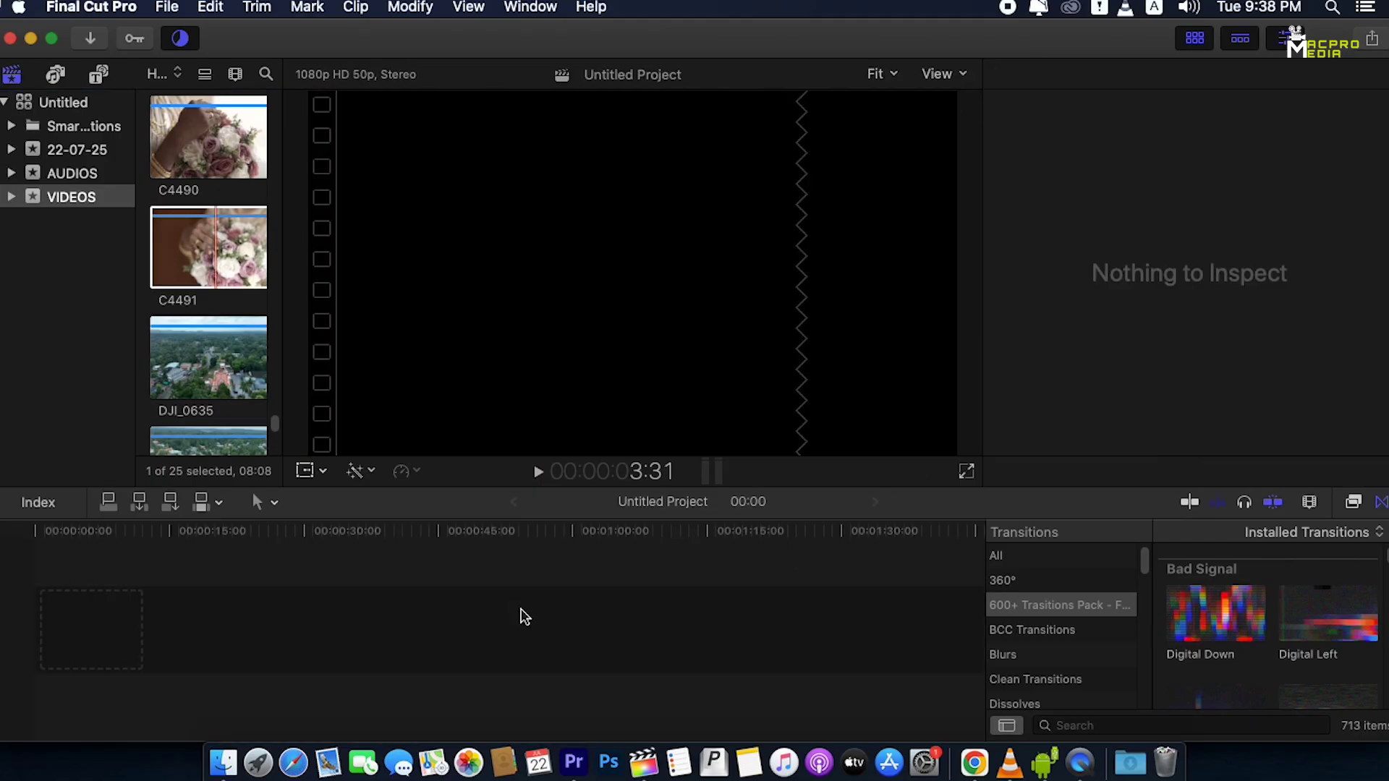
Switch to Finder and add all clips from the VIDEO folder to the start of the empty project timeline
left_click(218, 749)
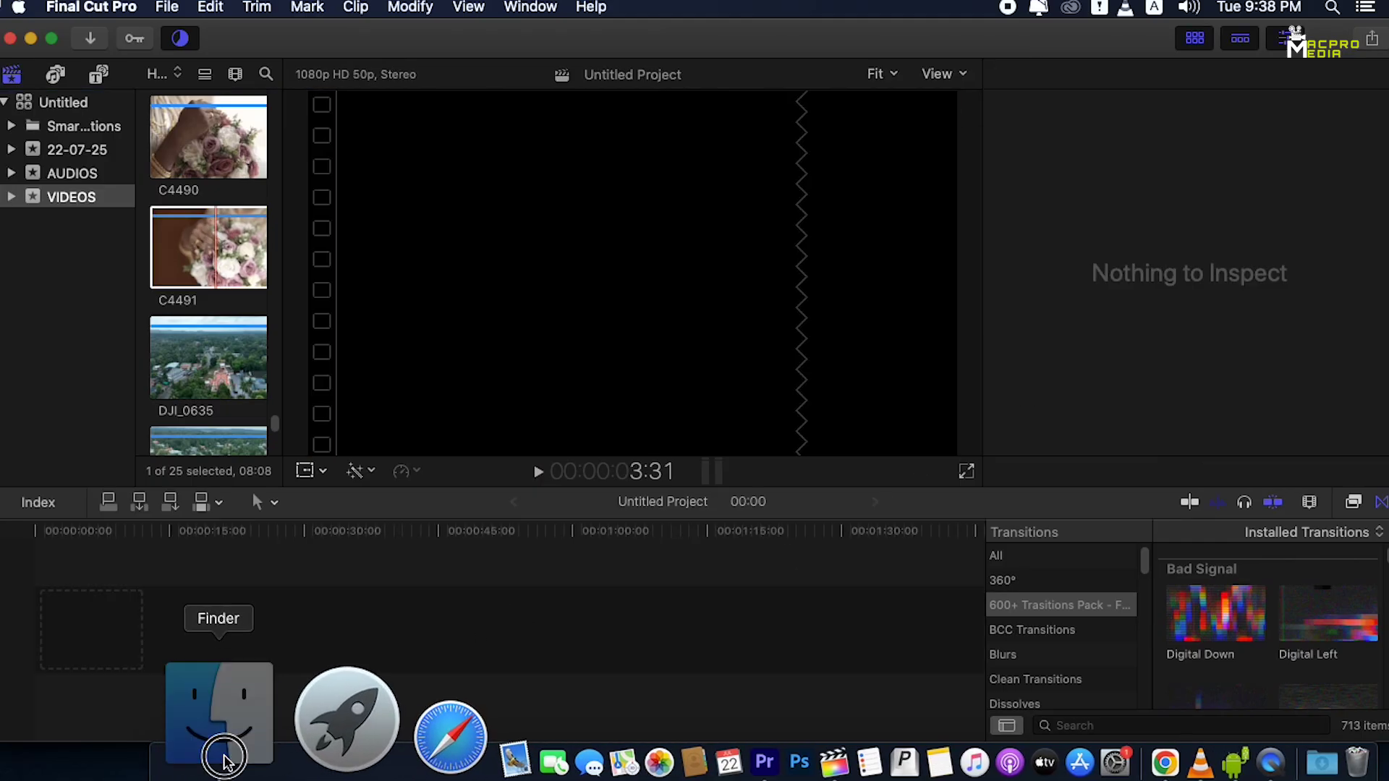
double_click(741, 425)
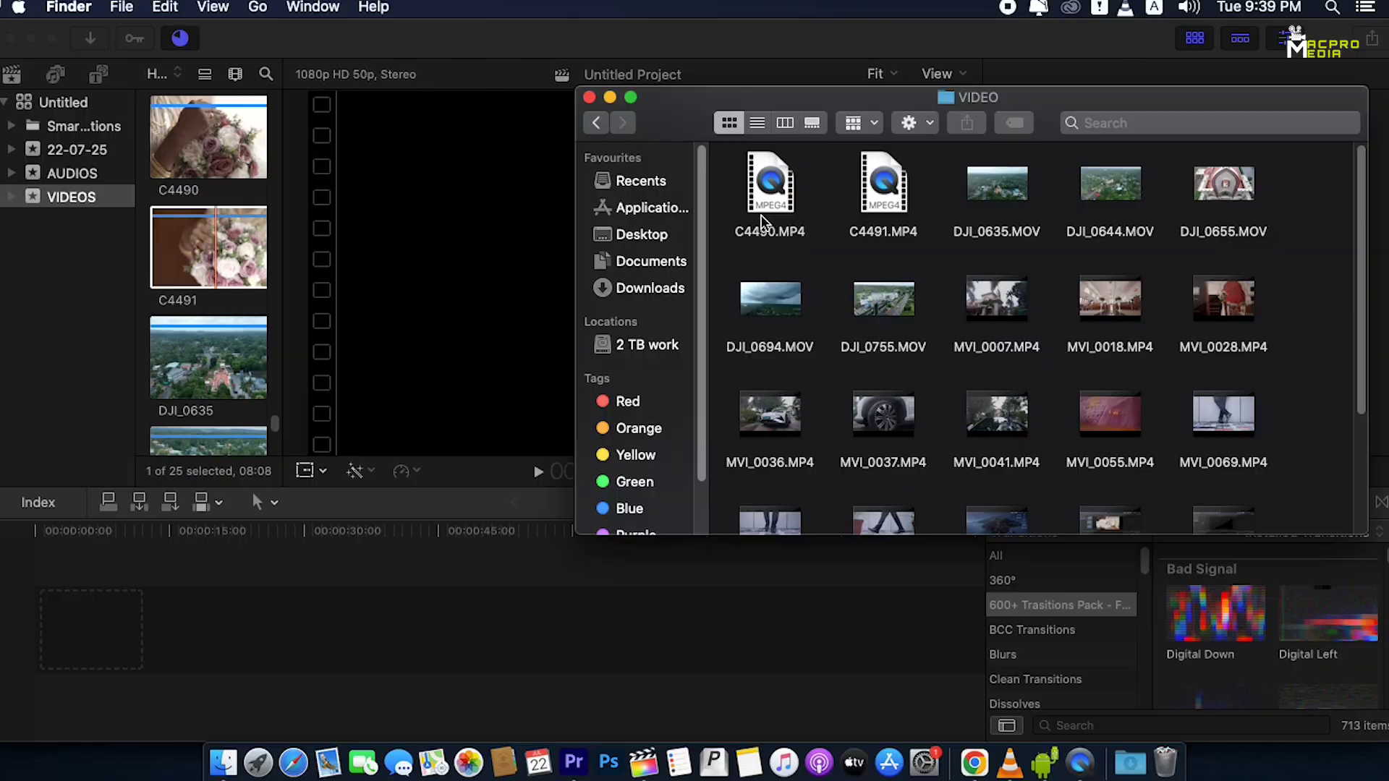
key("super+a")
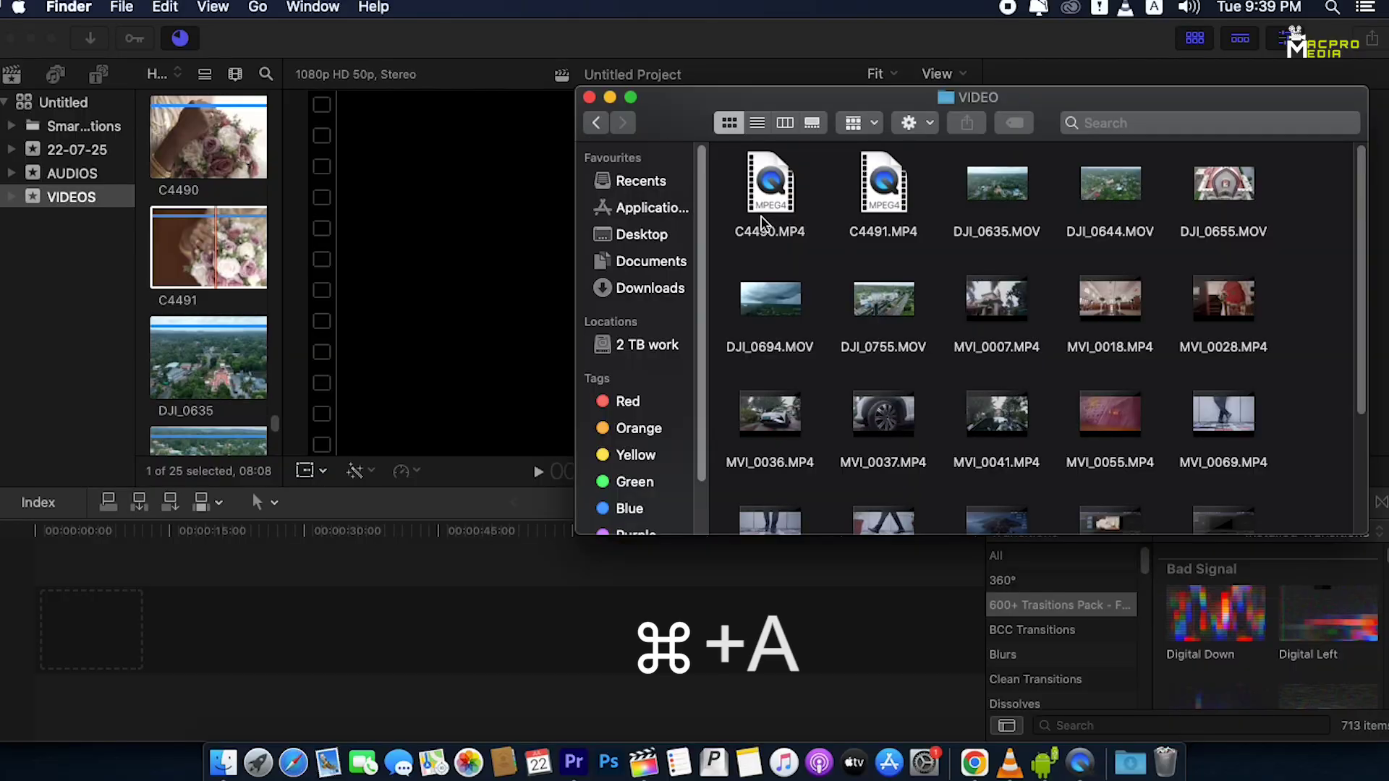
left_click_drag(761, 223, 212, 599)
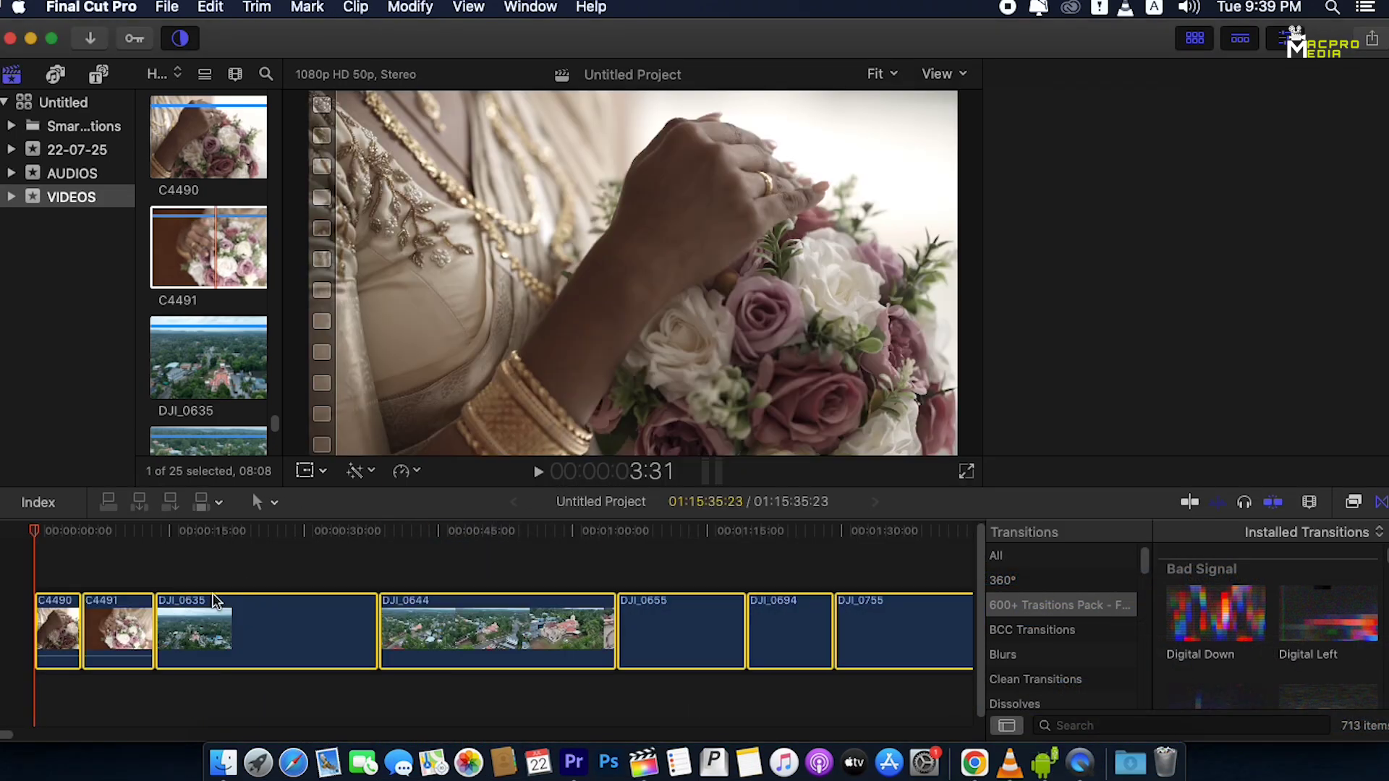
key("cmd+4")
Scrub through the opening clips and zoom the timeline out to view the full clip sequence
left_click(72, 533)
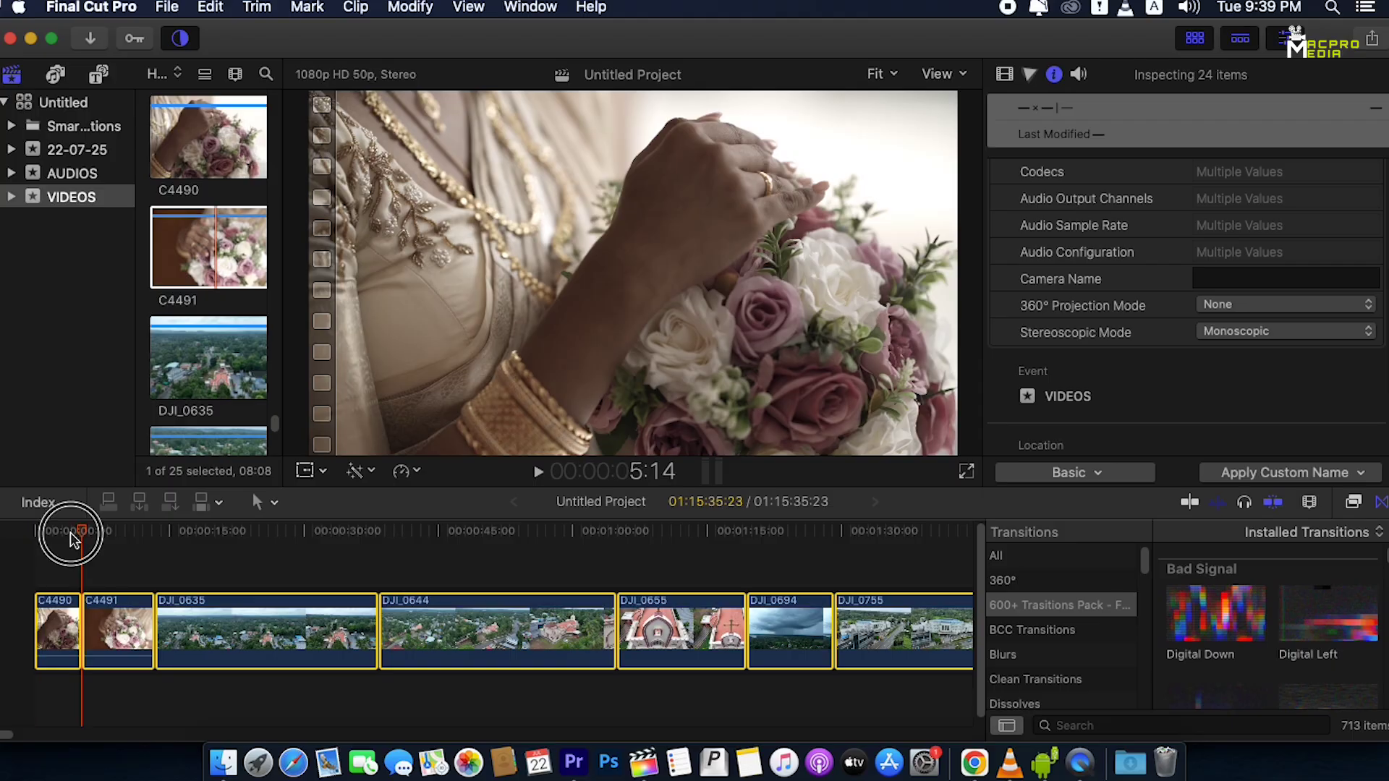
left_click_drag(177, 543, 196, 543)
key("shift+z")
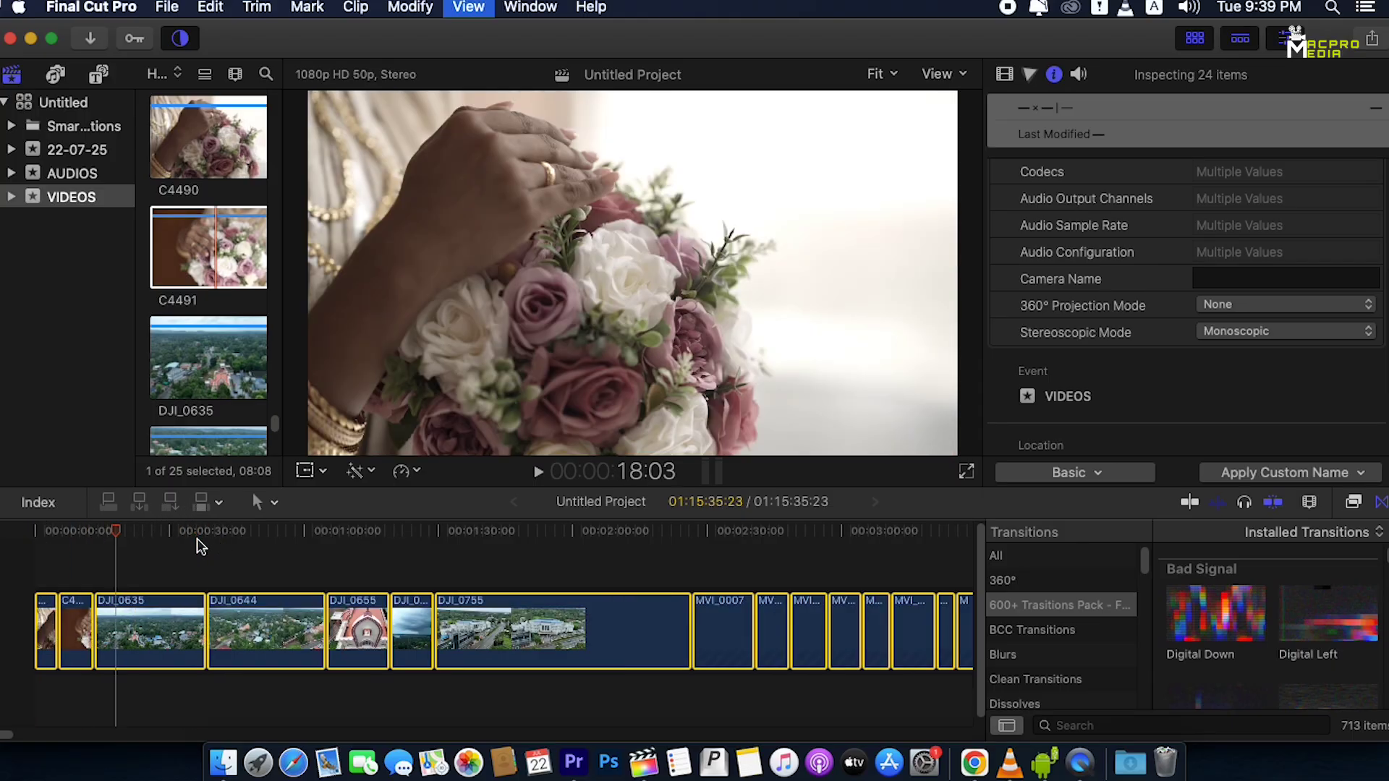
left_click(201, 548)
key("cmd+minus")
key("cmd+minus")
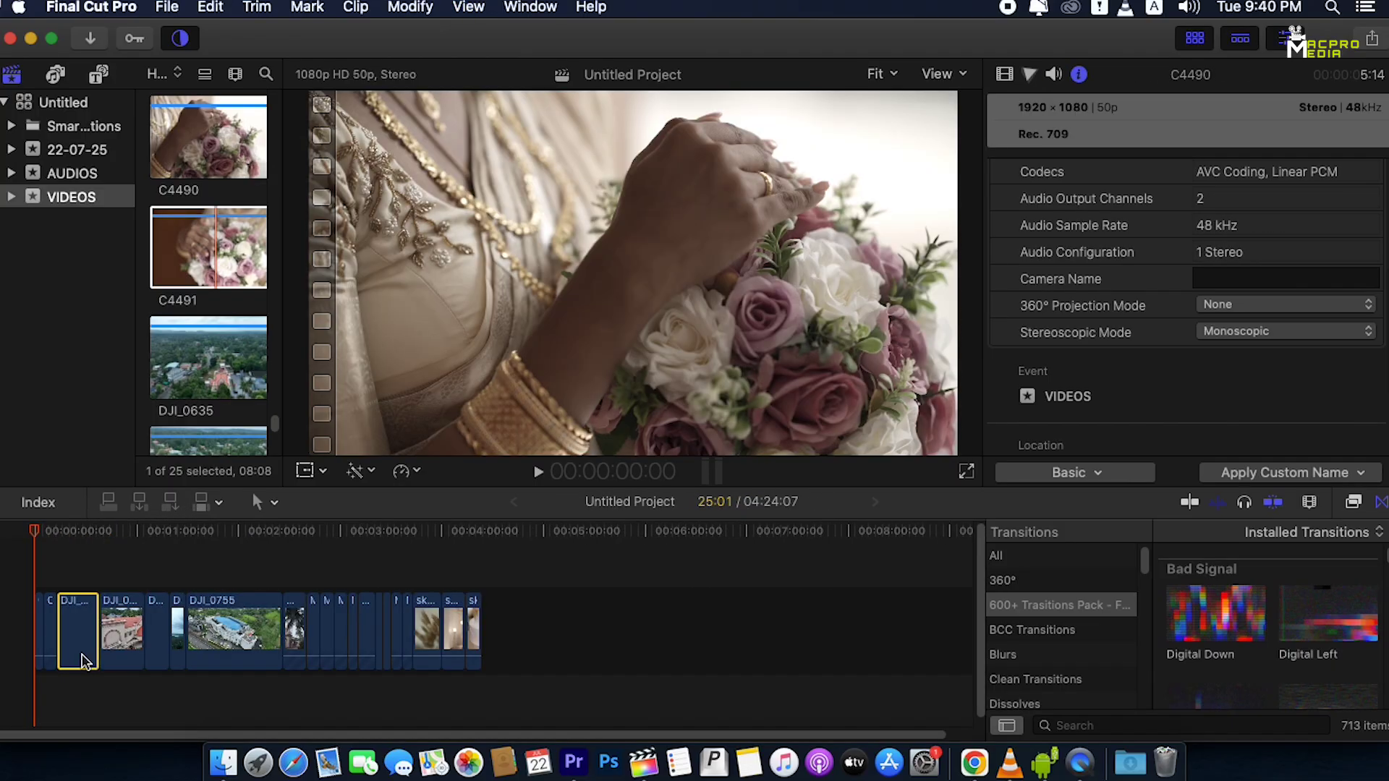